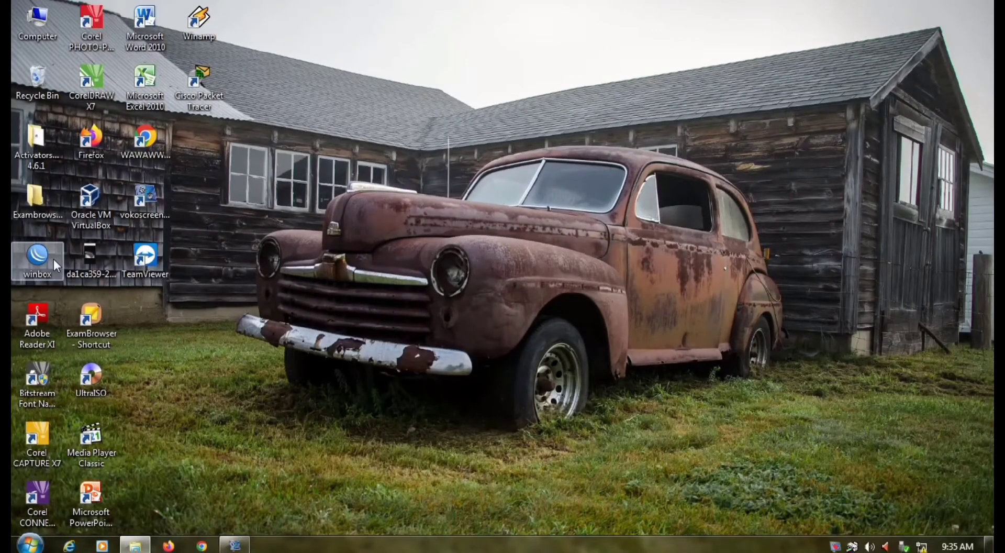
Launch WinBox and connect to the MikroTik hAP lite router listed among the neighbors.
double_click(53, 259)
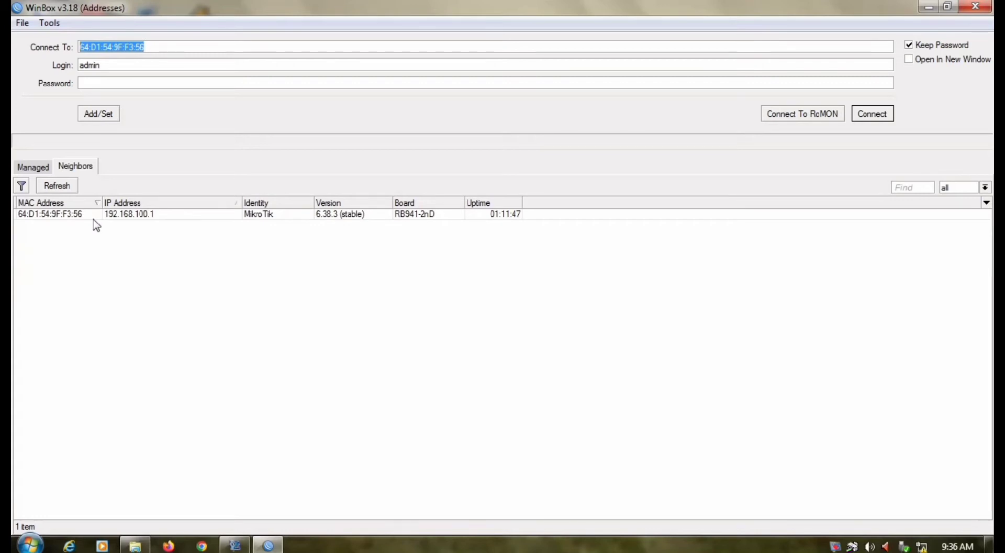
click(94, 215)
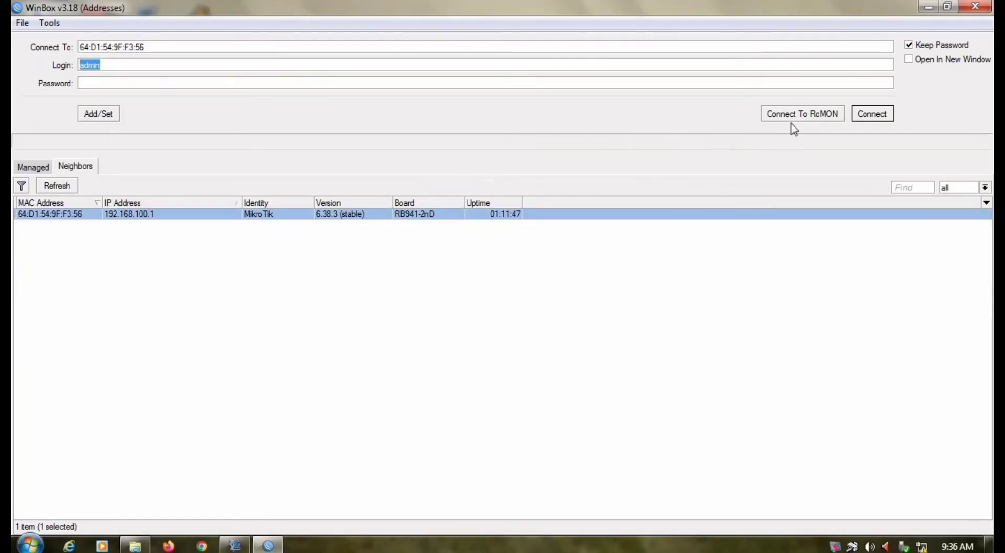
click(868, 115)
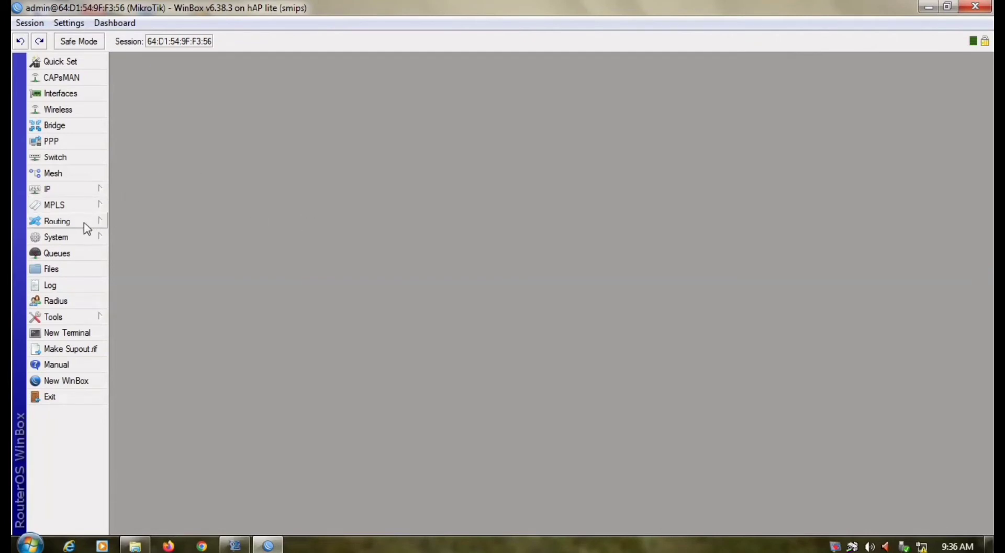
Reset the router configuration with No Default Configuration and Do Not Backup, confirming the reboot.
click(92, 242)
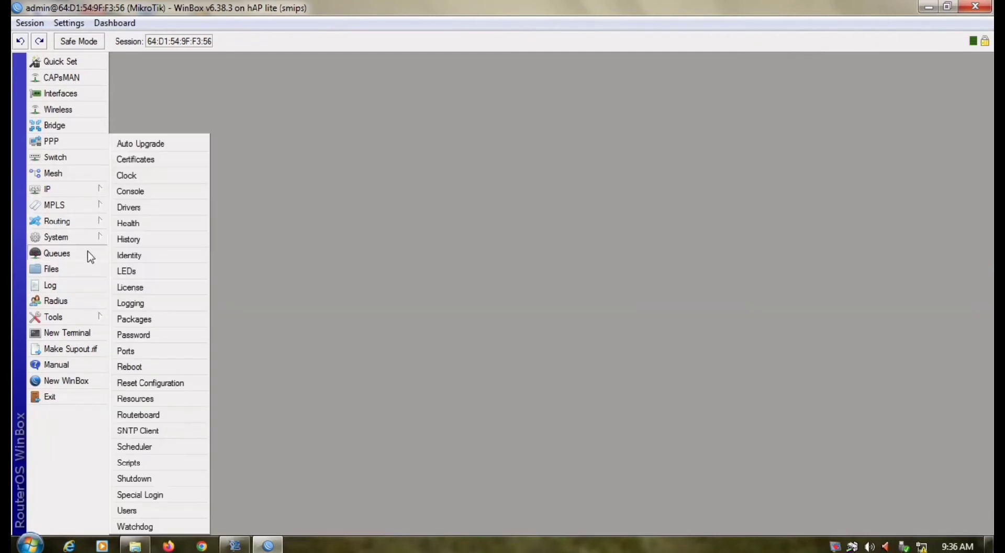
click(167, 386)
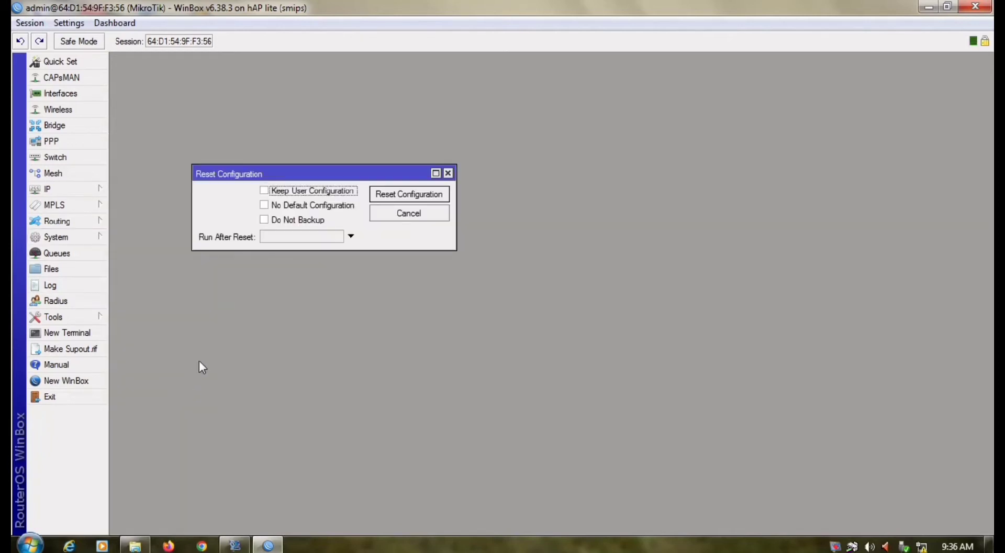
click(264, 205)
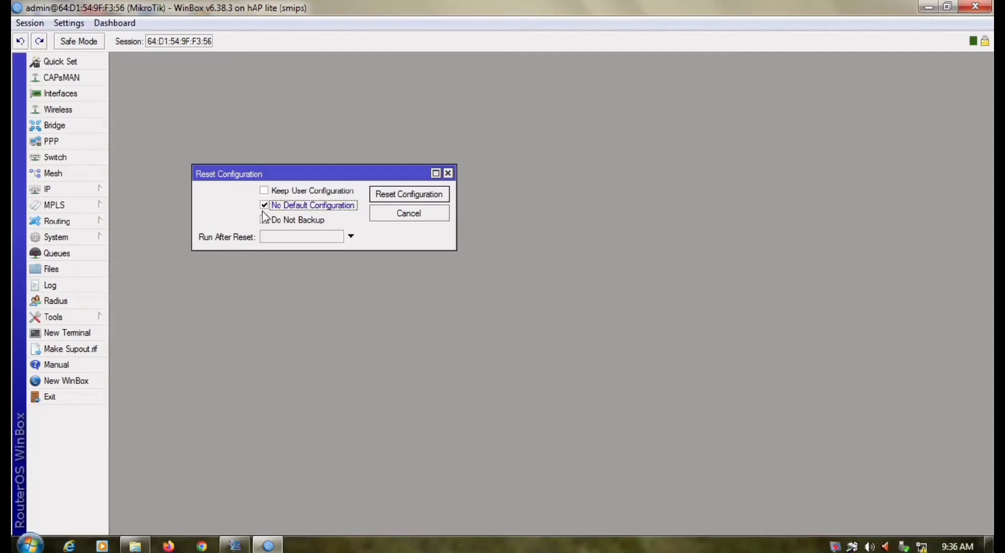
click(265, 220)
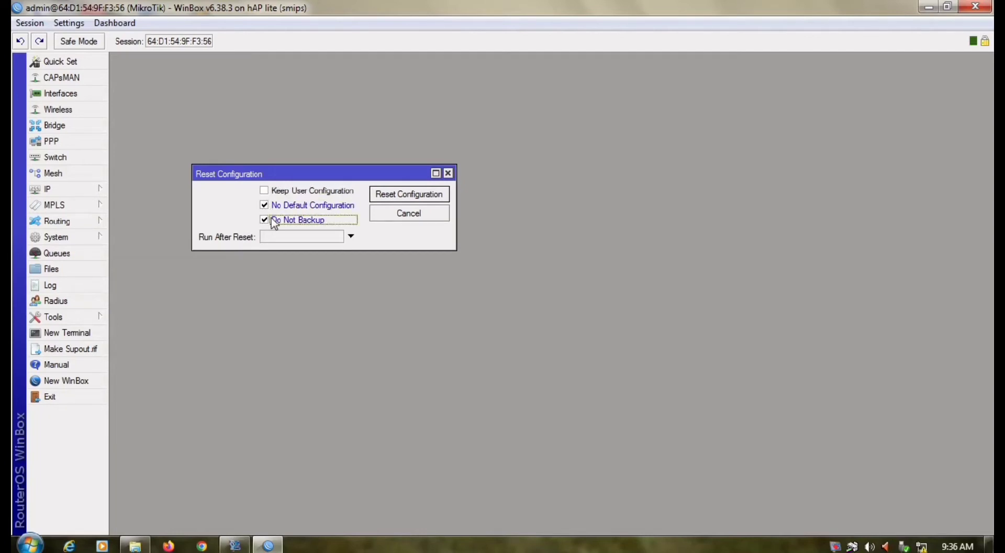
click(387, 201)
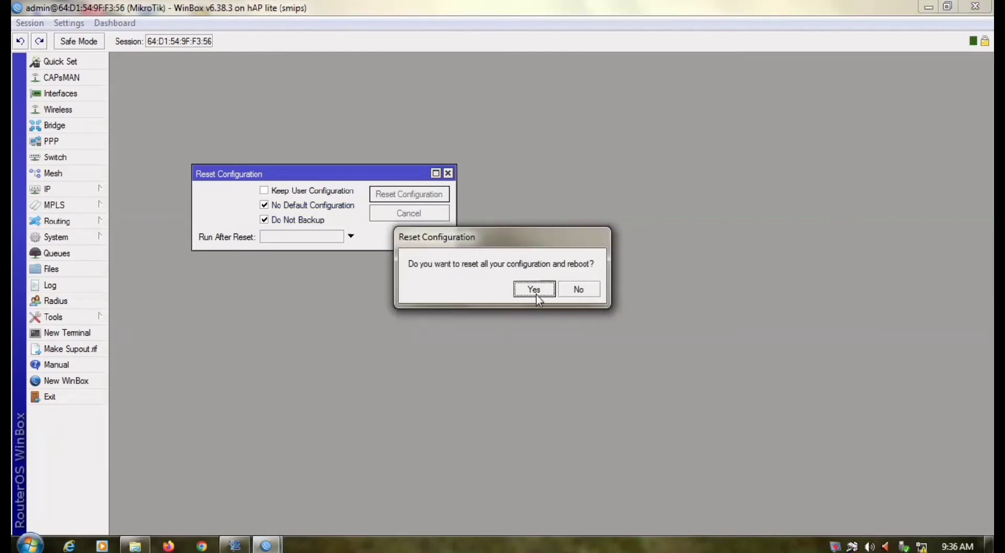
click(538, 291)
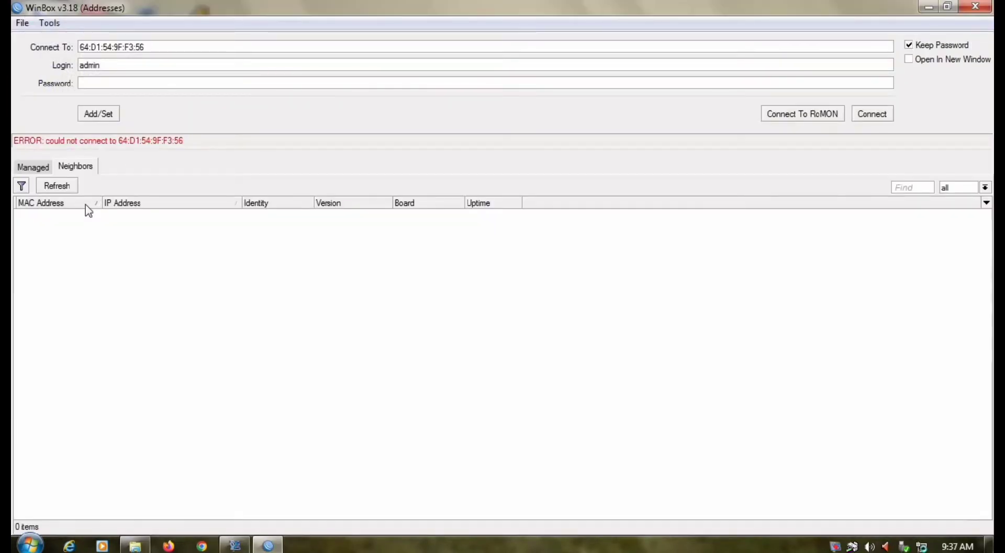
Refresh the neighbors list and log back into the reset router showing 0.0.0.0.
click(57, 186)
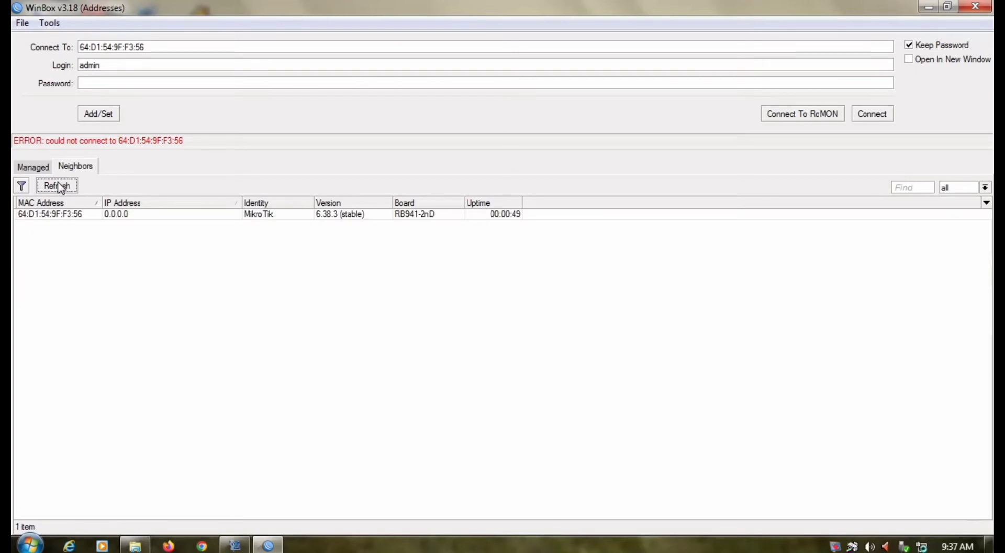
click(85, 214)
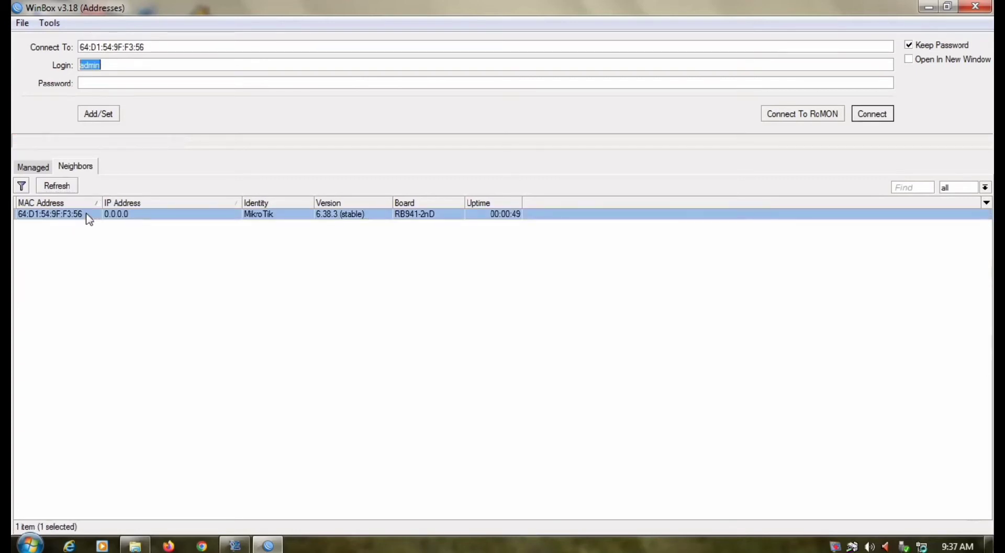
click(873, 113)
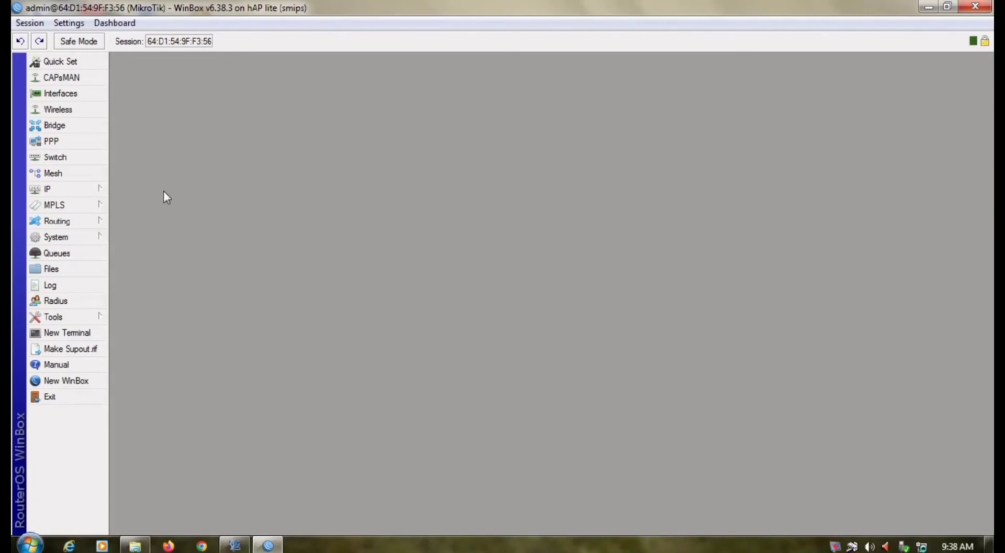
Add and apply a DHCP client on ether1 so the router gets 192.168.1.107/24.
click(92, 189)
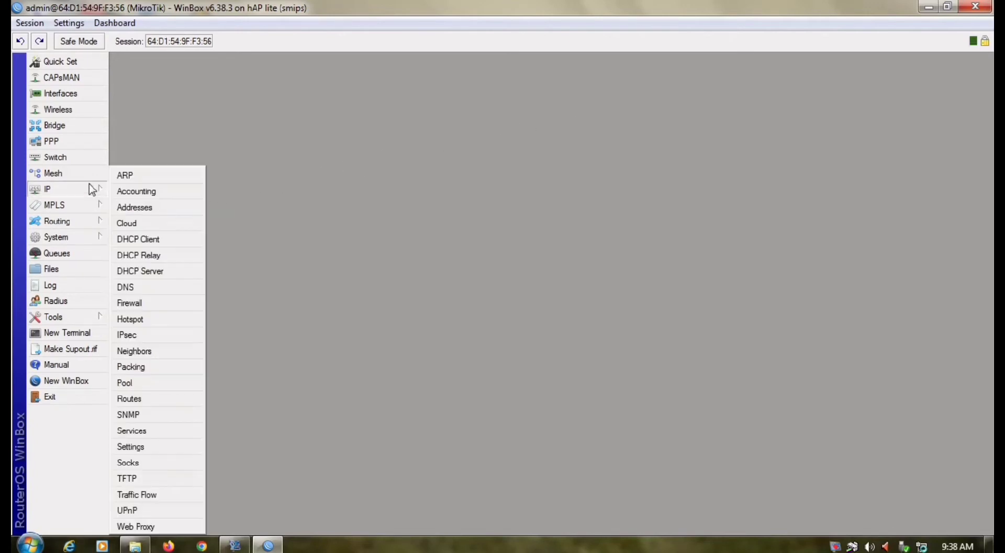
click(139, 239)
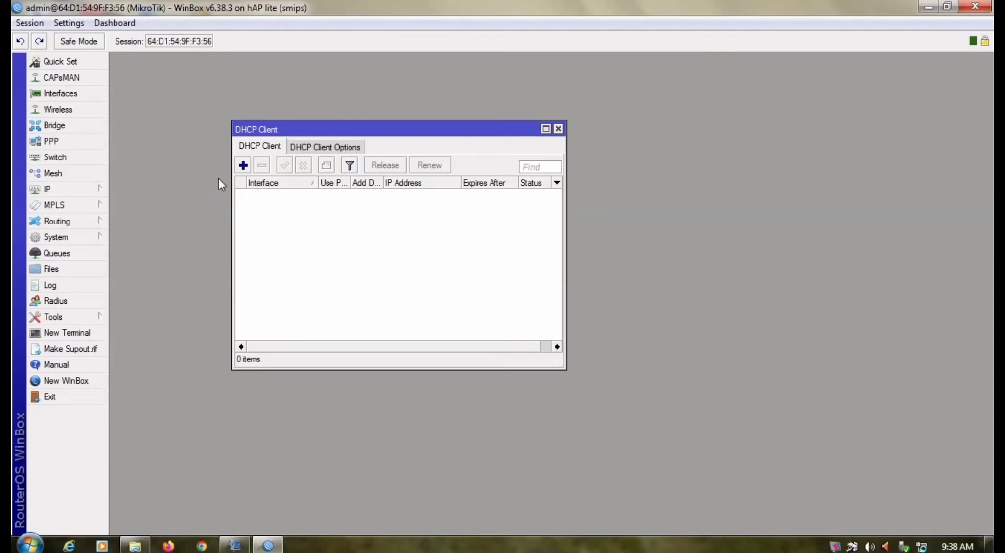
click(245, 165)
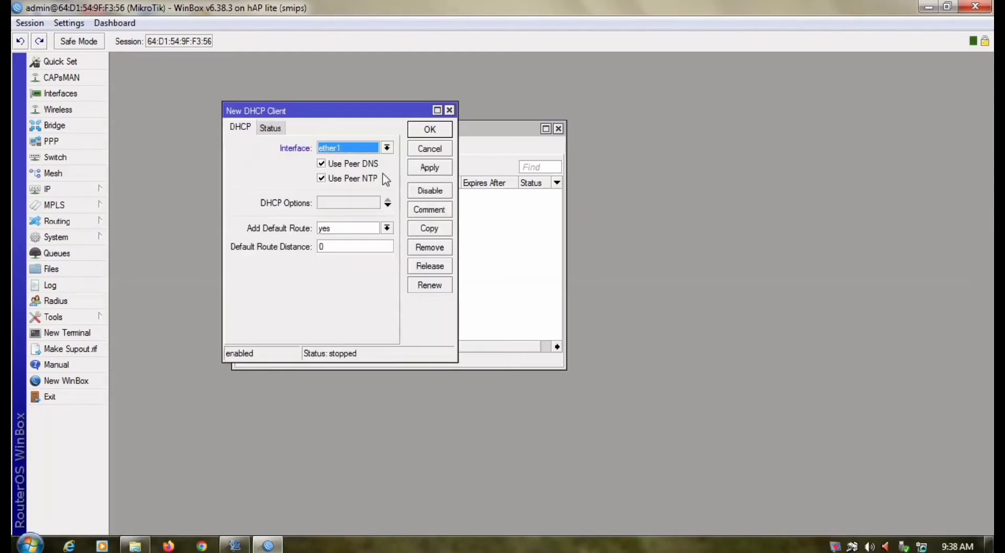
click(429, 169)
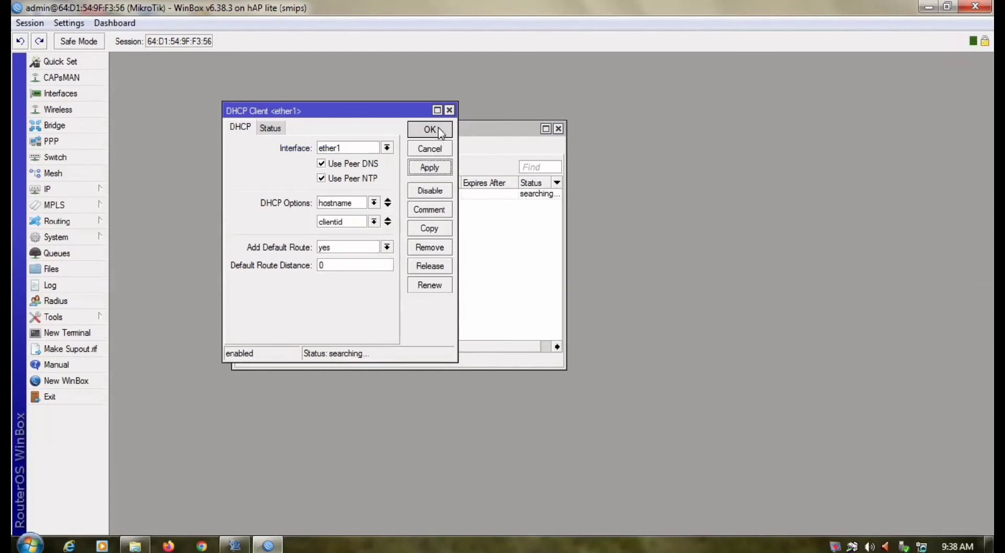
click(430, 130)
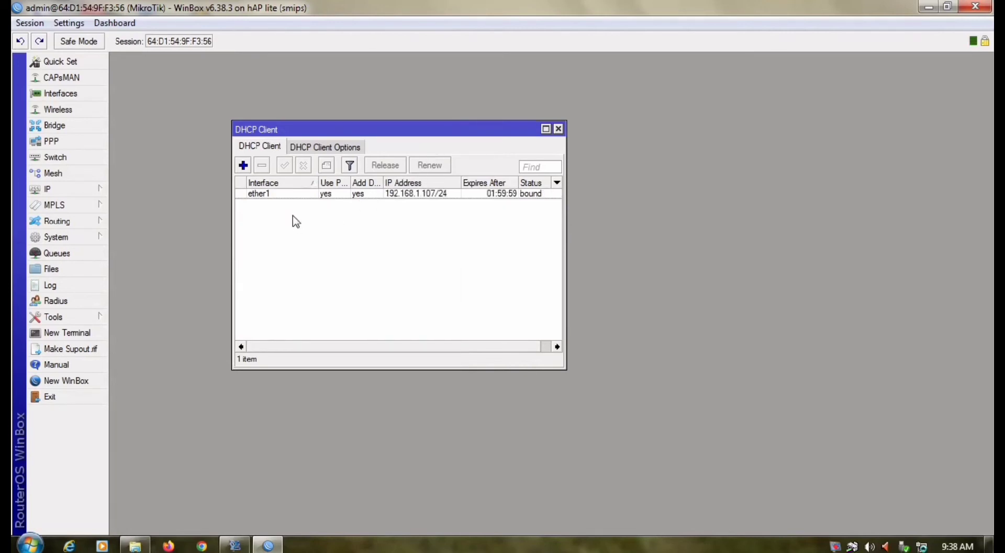
click(88, 191)
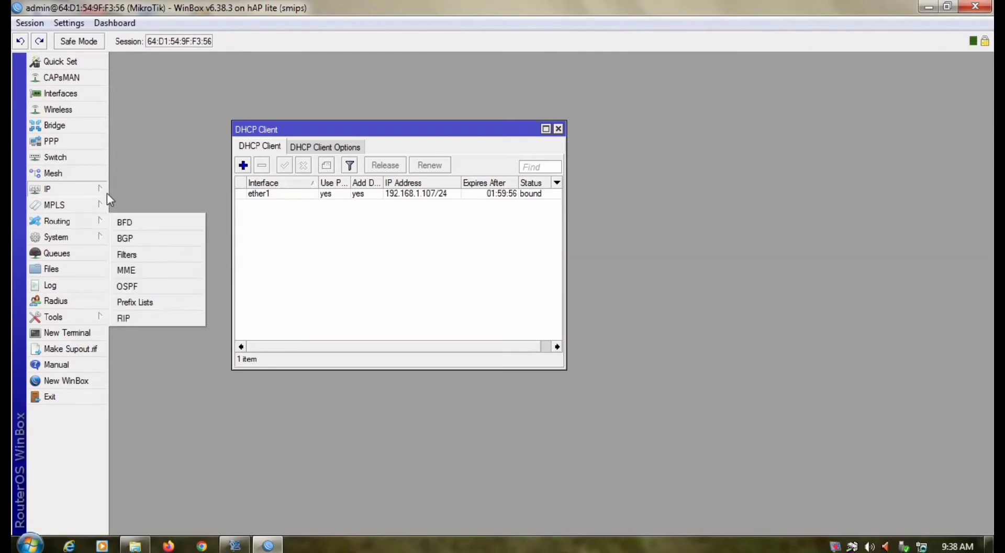
Add the address 192.168.100.1/24 on interface ether2.
click(137, 210)
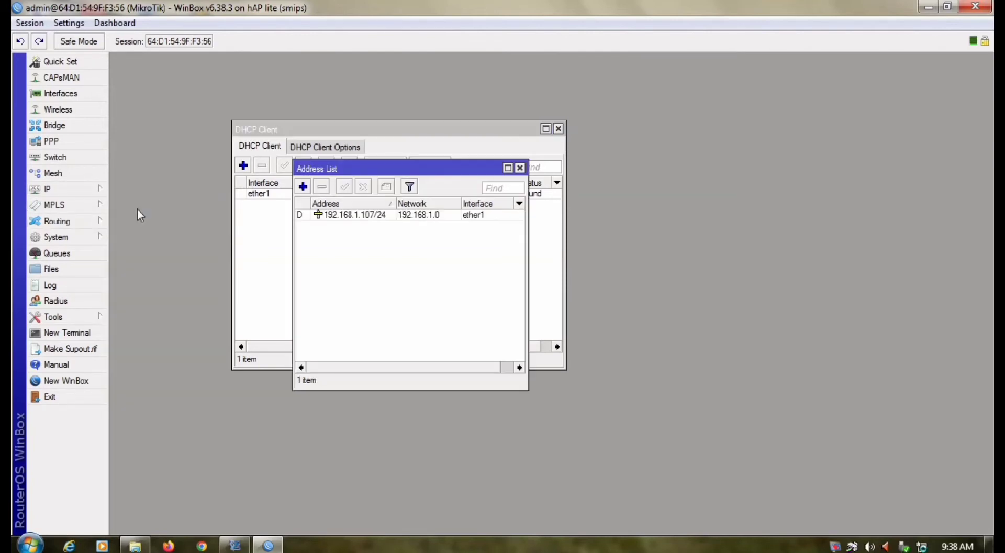
click(302, 186)
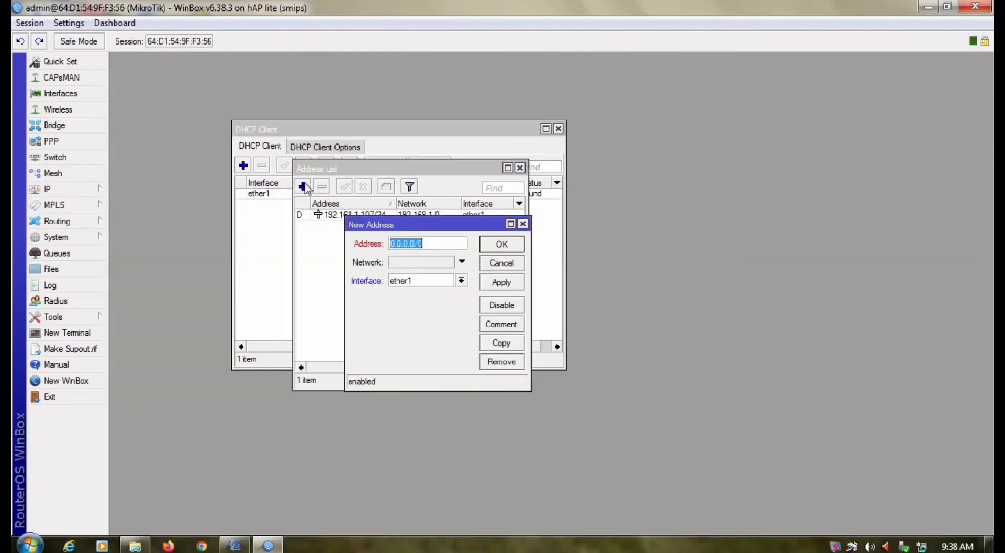
key(BackSpace)
text(192.168.100)
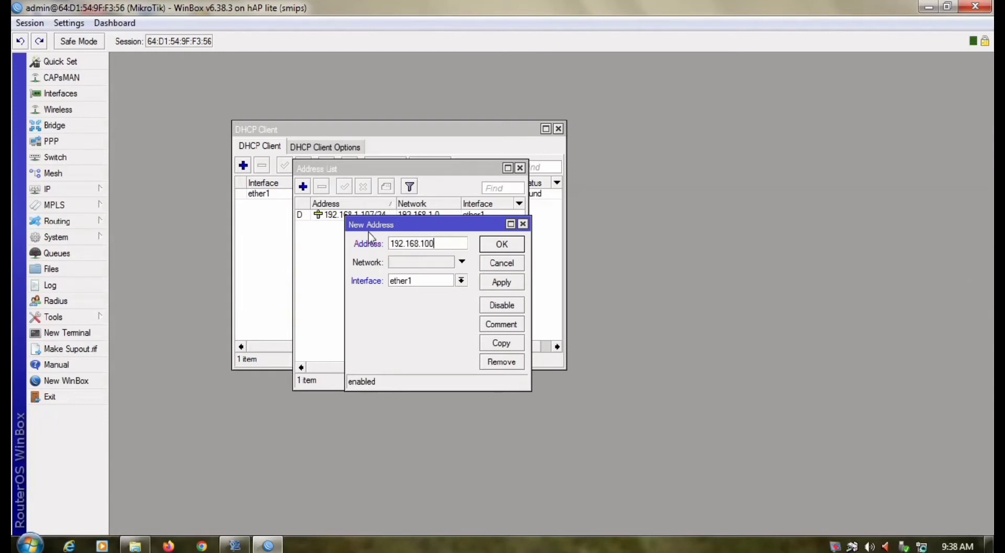
text(.1/24)
click(460, 281)
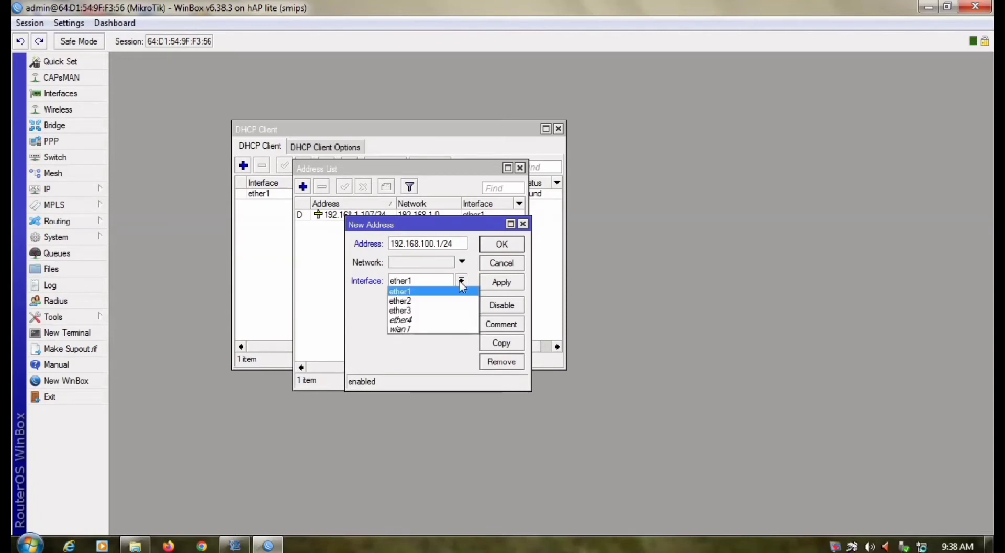
click(414, 302)
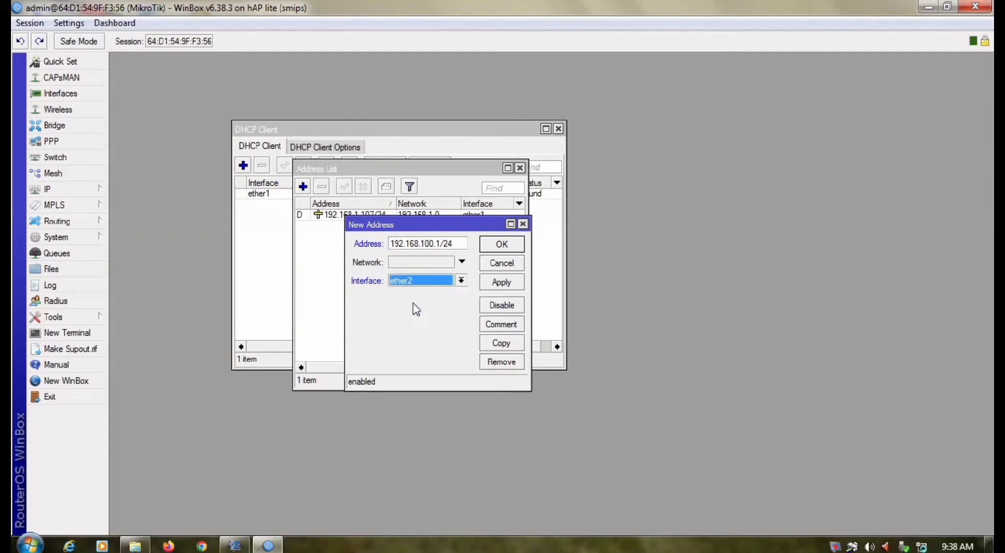
click(491, 282)
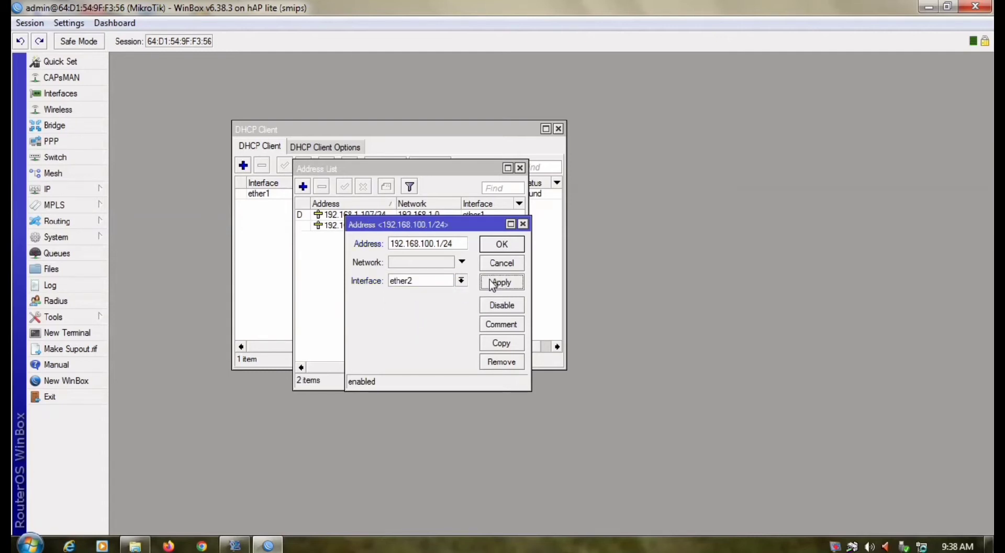
click(502, 246)
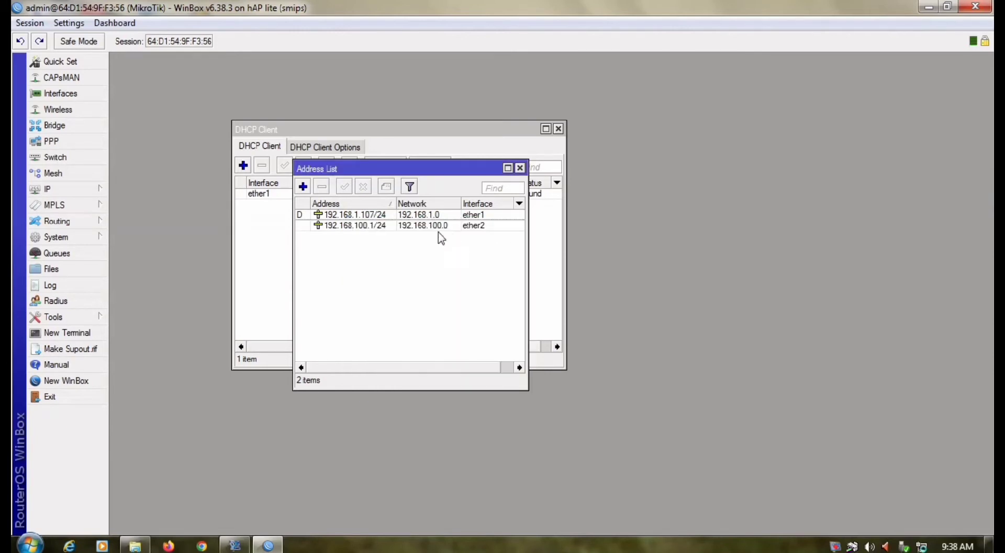
Add the address 192.168.200.1/24 on interface ether3.
click(303, 186)
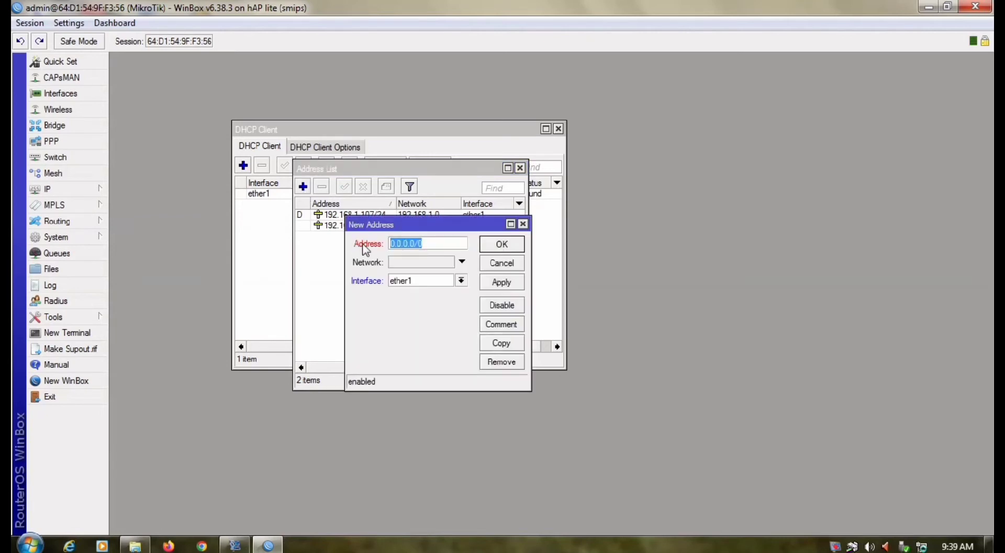
key(BackSpace)
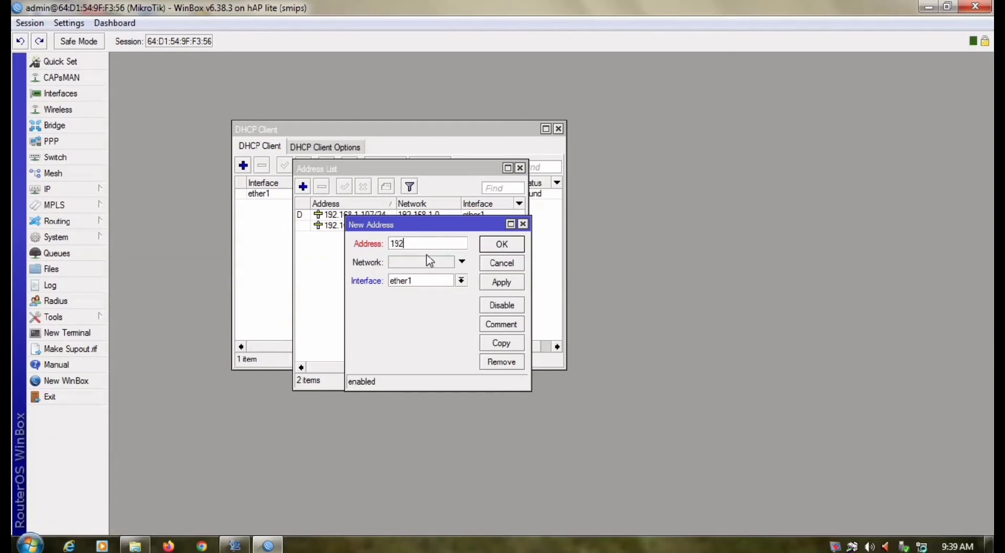
text(192.1)
text(200)
text(.1/24)
click(462, 281)
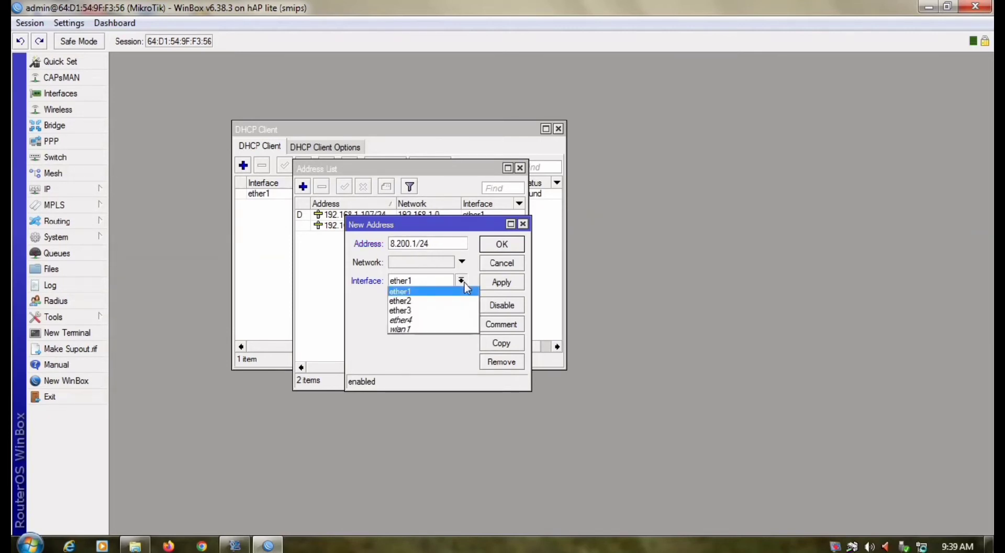
click(425, 311)
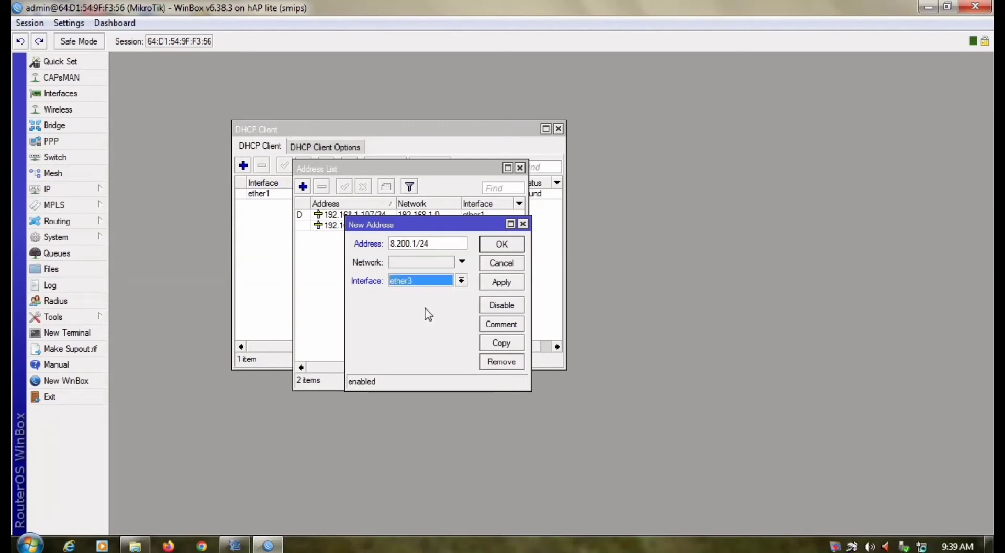
click(494, 286)
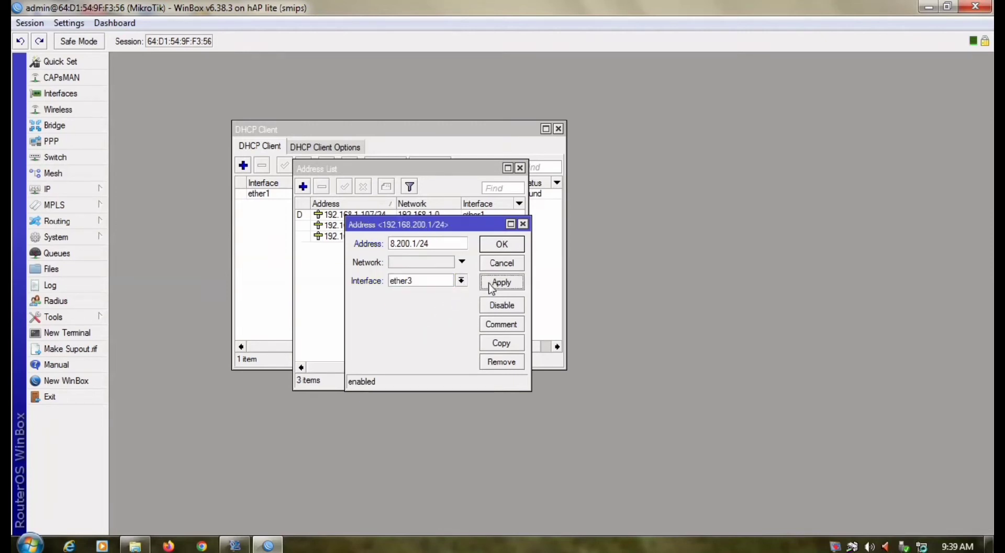
click(501, 244)
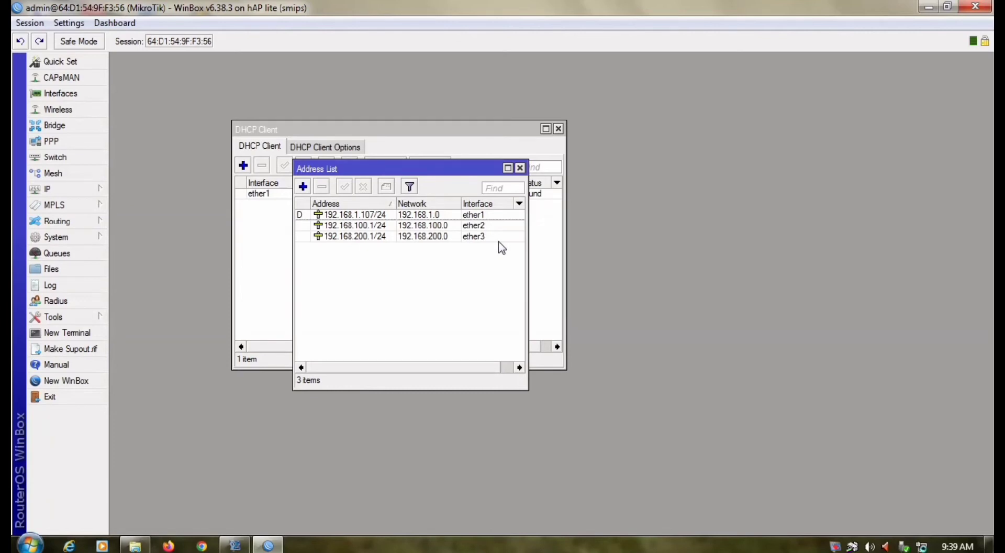
Start DHCP Setup on ether2, accepting network 192.168.100.0/24 and gateway 192.168.100.1.
click(87, 193)
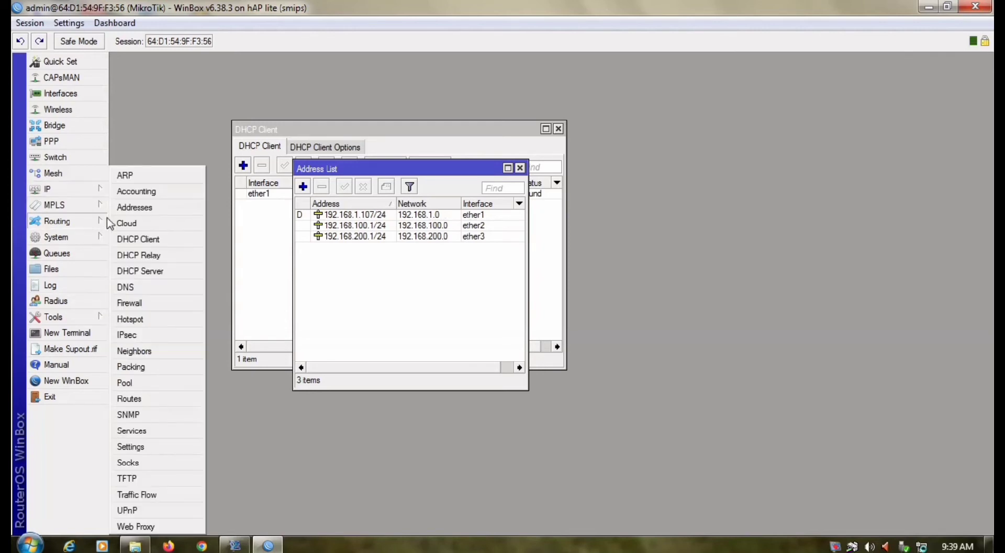
click(140, 271)
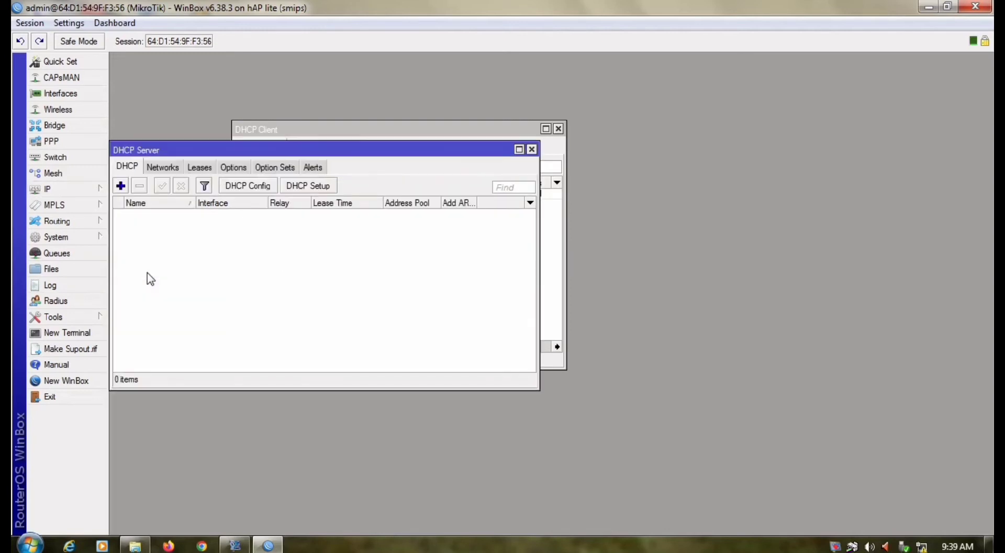
click(300, 188)
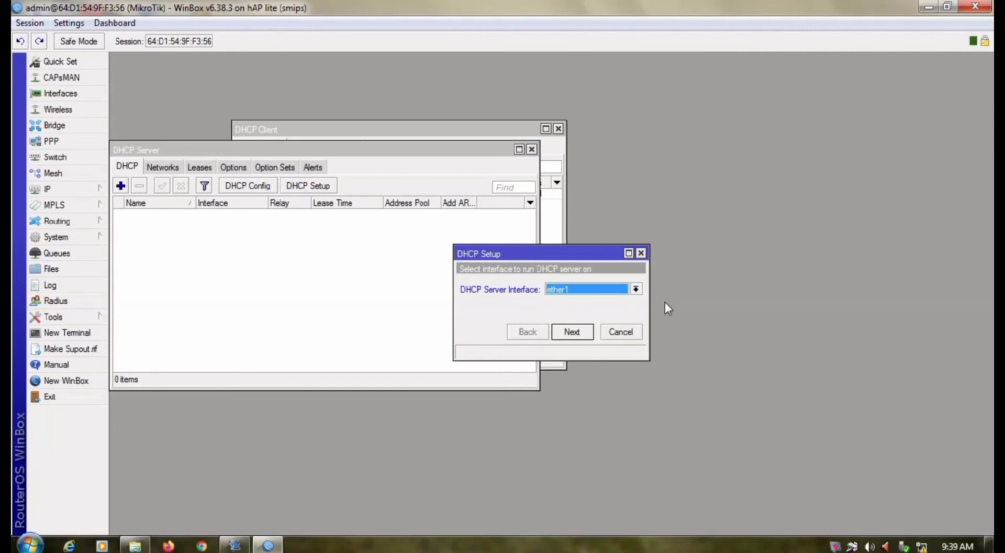
click(635, 289)
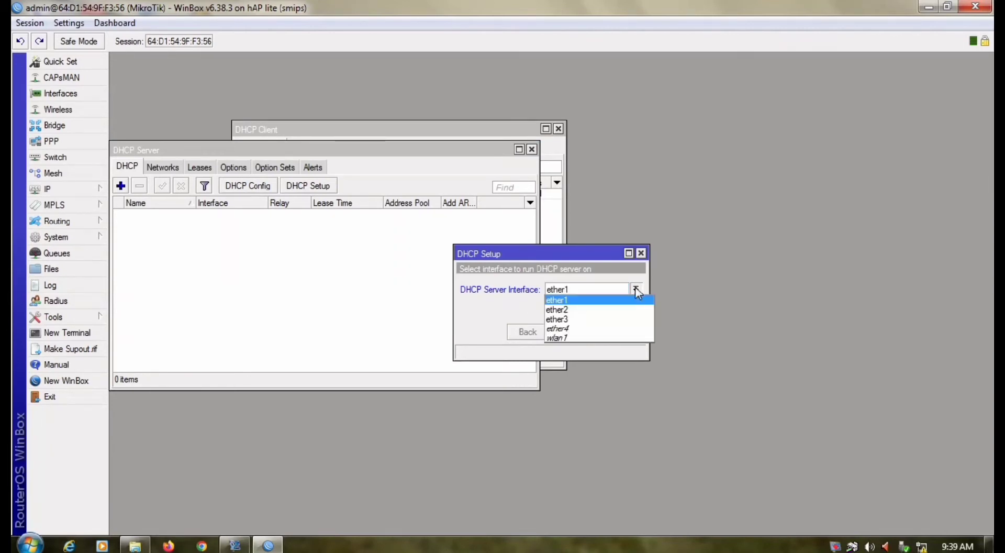
click(619, 312)
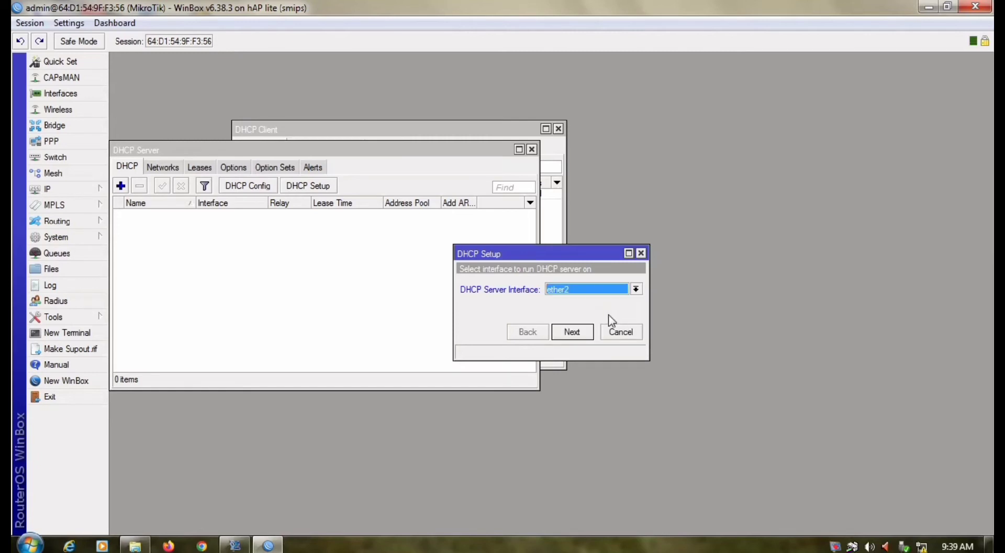
click(588, 340)
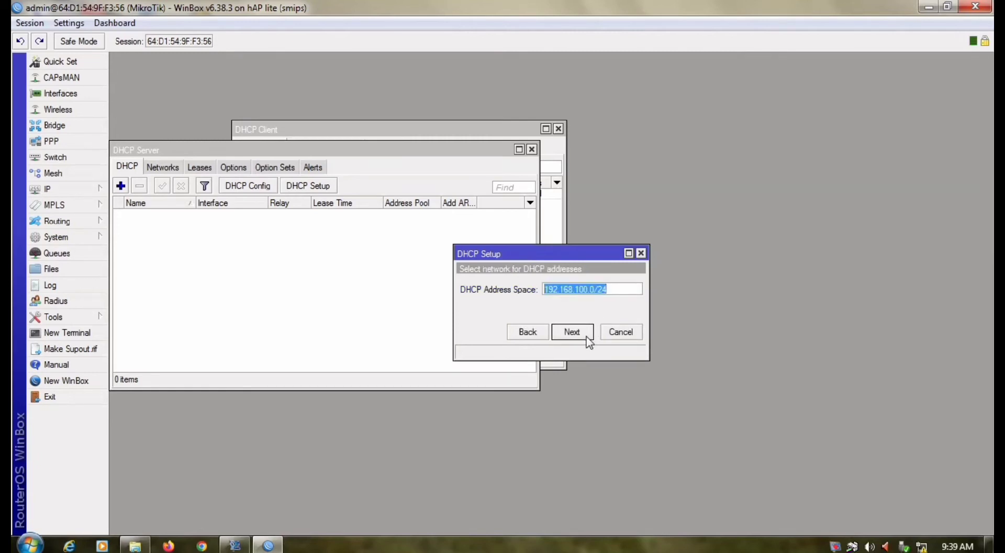
click(587, 338)
click(587, 337)
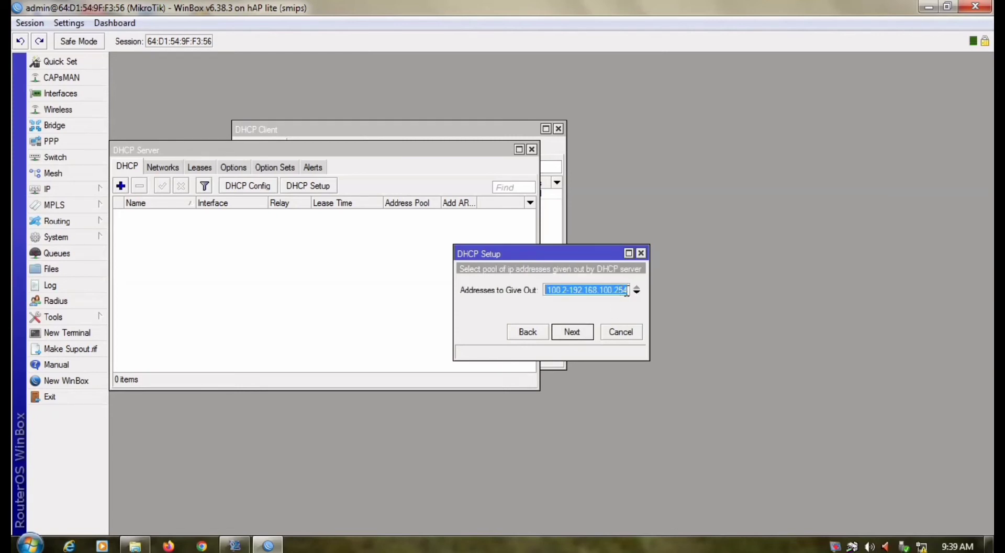
End the pool range at 192.168.100.100, keep DNS 192.168.1.1 and a 10-minute lease.
click(623, 291)
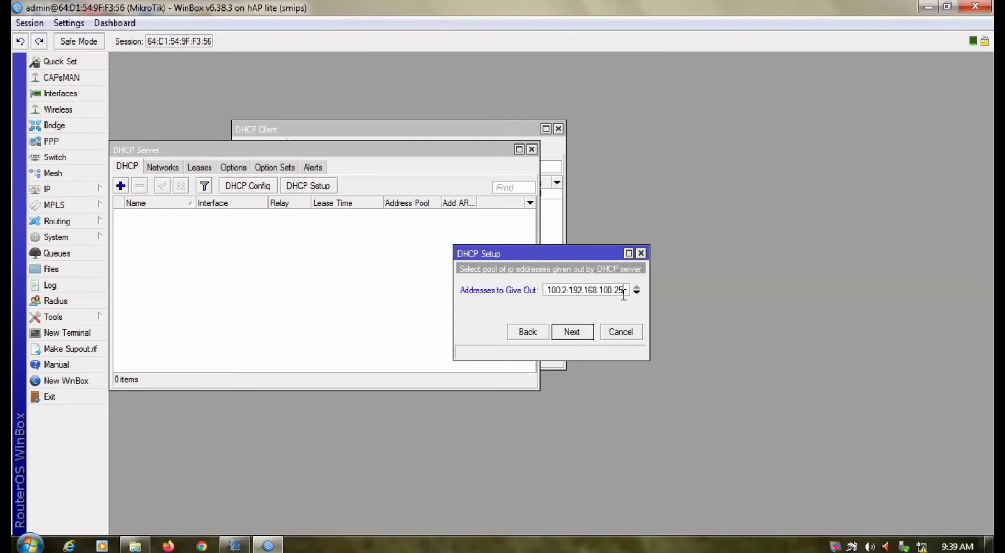
key(BackSpace)
key(BackSpace)
key(BackSpace)
text(100)
click(572, 332)
click(572, 331)
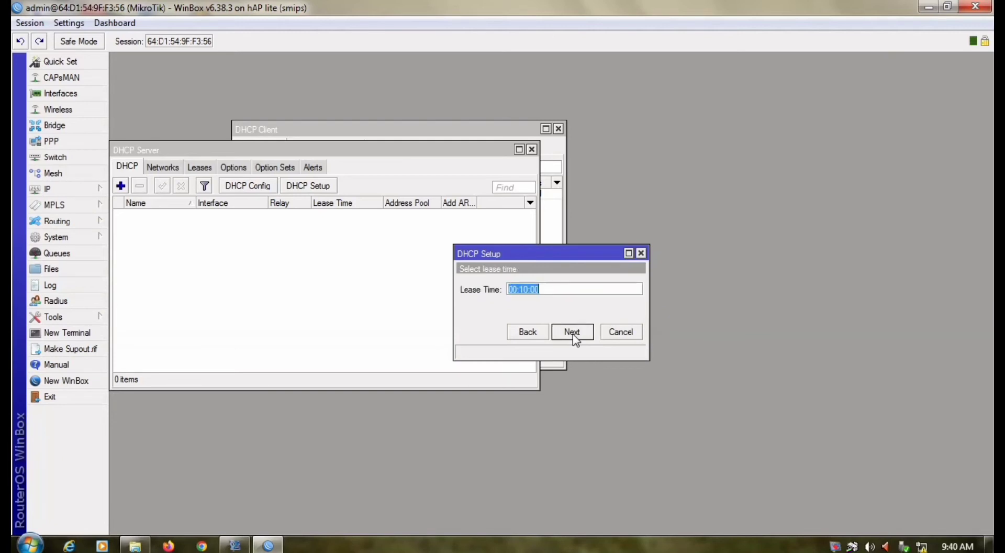
click(573, 331)
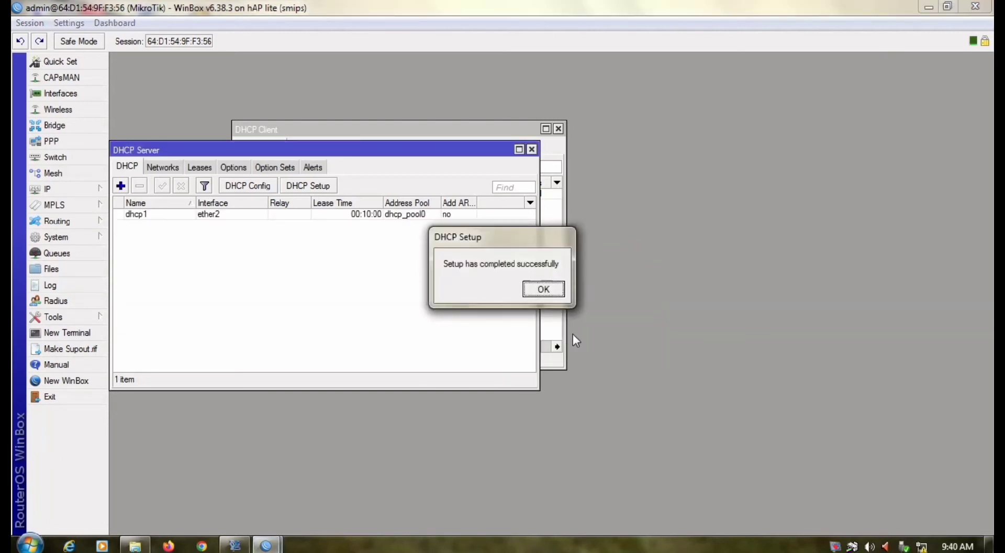
click(544, 289)
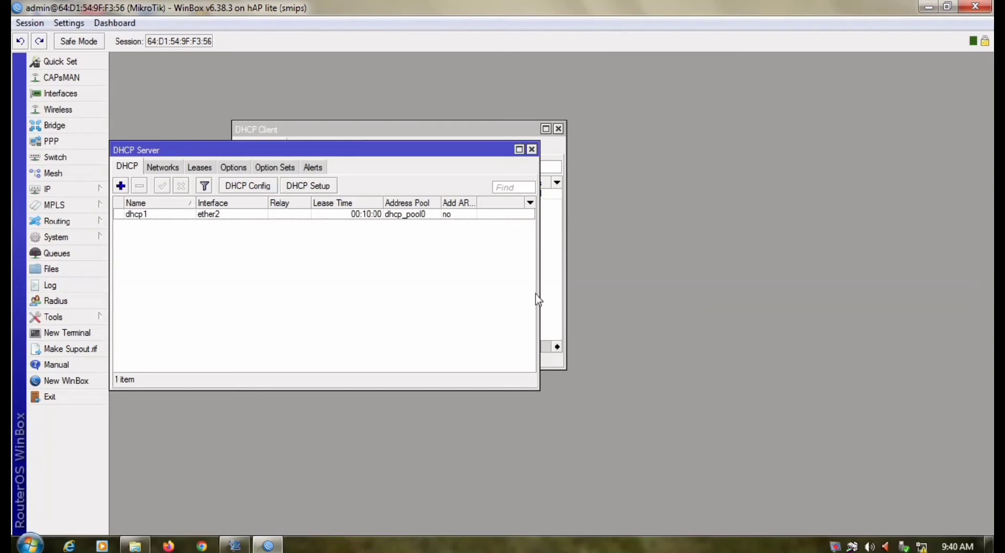
Run DHCP Setup on ether3 with defaults: 192.168.200.0/24, gateway 192.168.200.1, DNS 192.168.1.1.
click(318, 187)
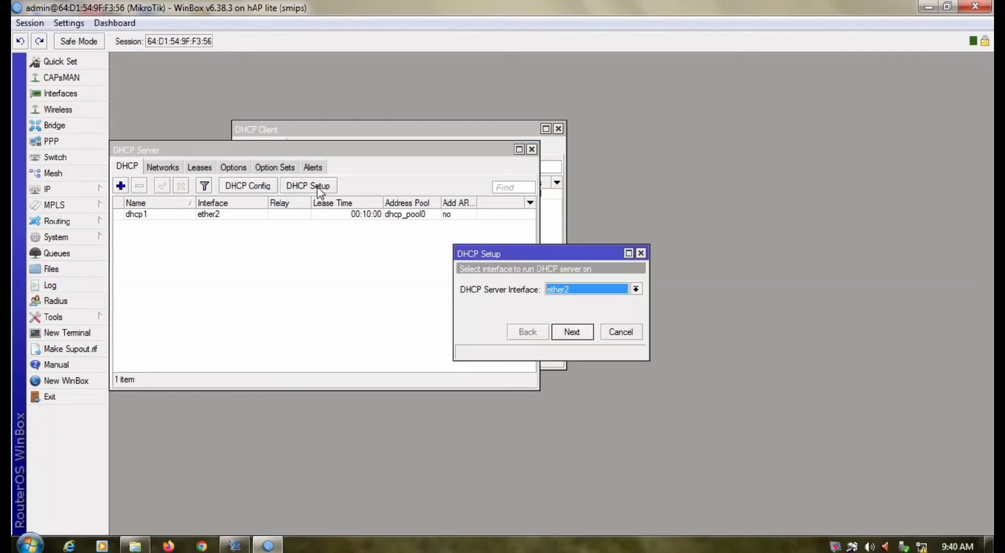
click(637, 289)
click(574, 319)
click(572, 333)
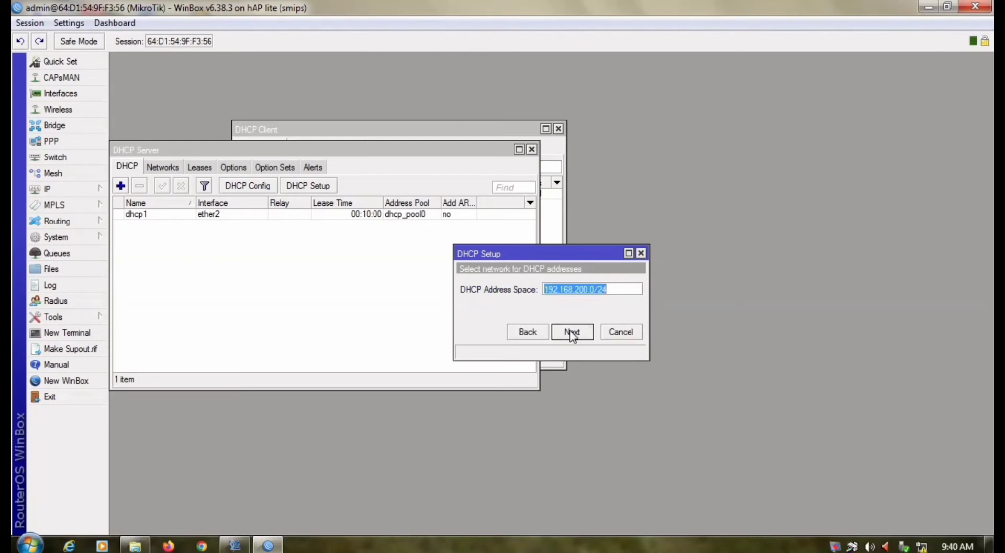
click(572, 333)
click(571, 332)
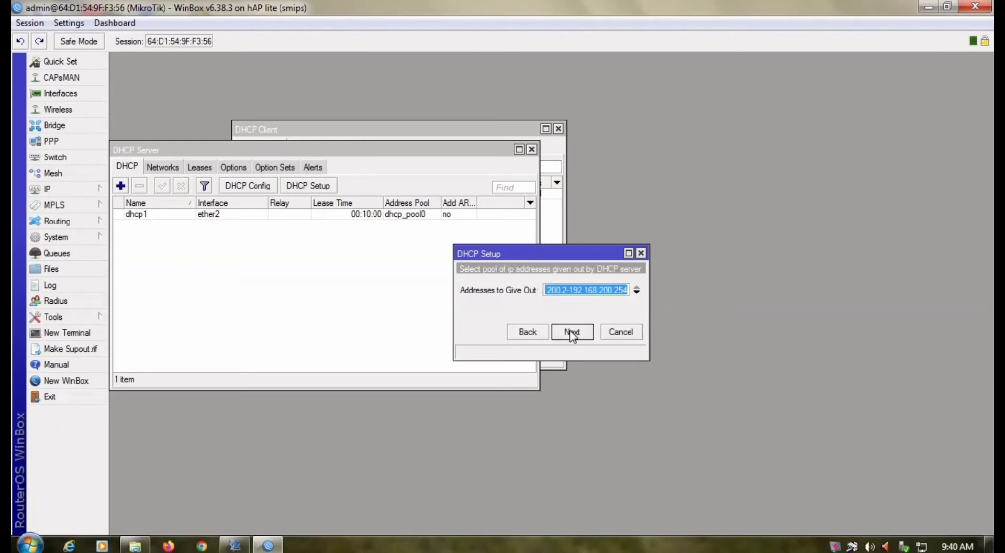
click(572, 333)
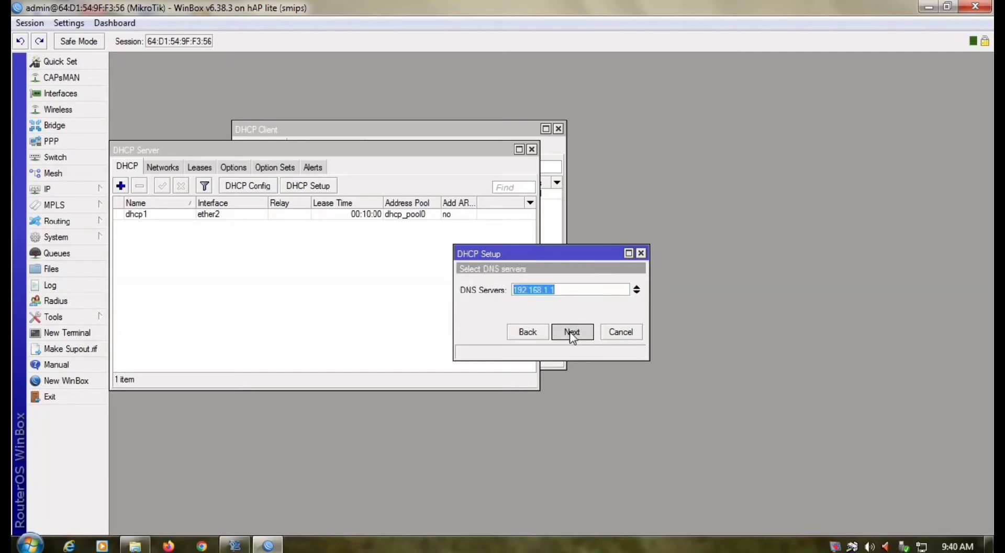
click(572, 332)
click(572, 332)
click(604, 288)
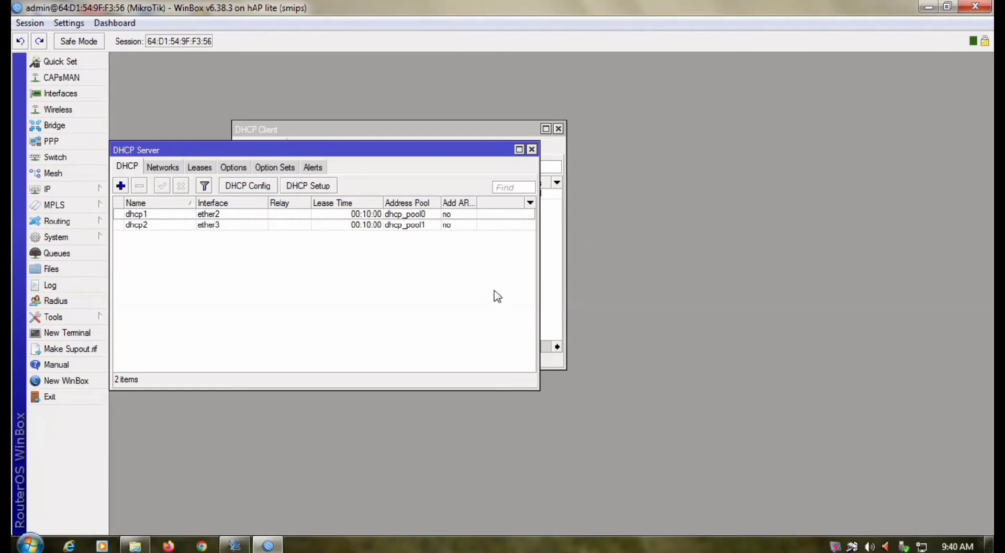
Ping google.com from a new terminal, stop it, then close the terminal and DHCP windows.
click(66, 332)
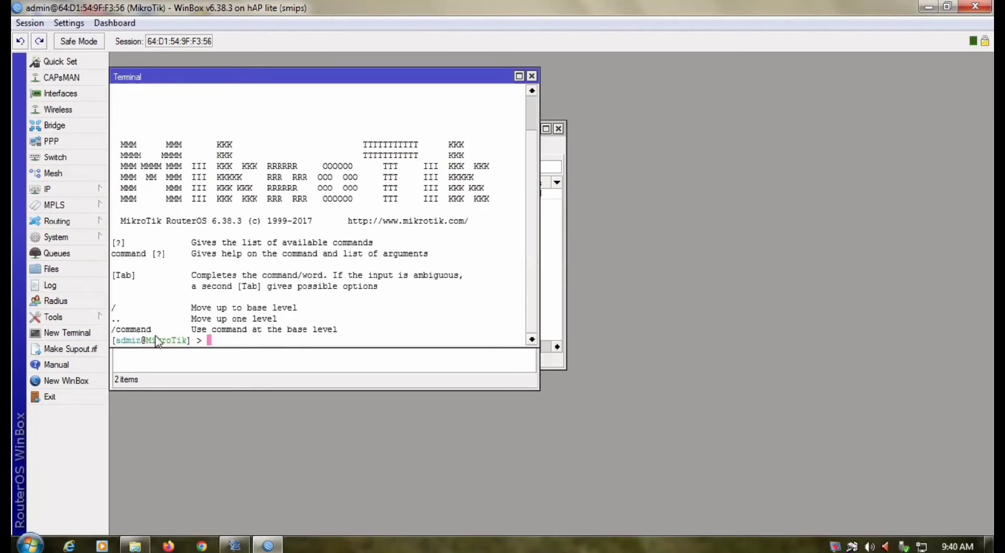
text(ping googl)
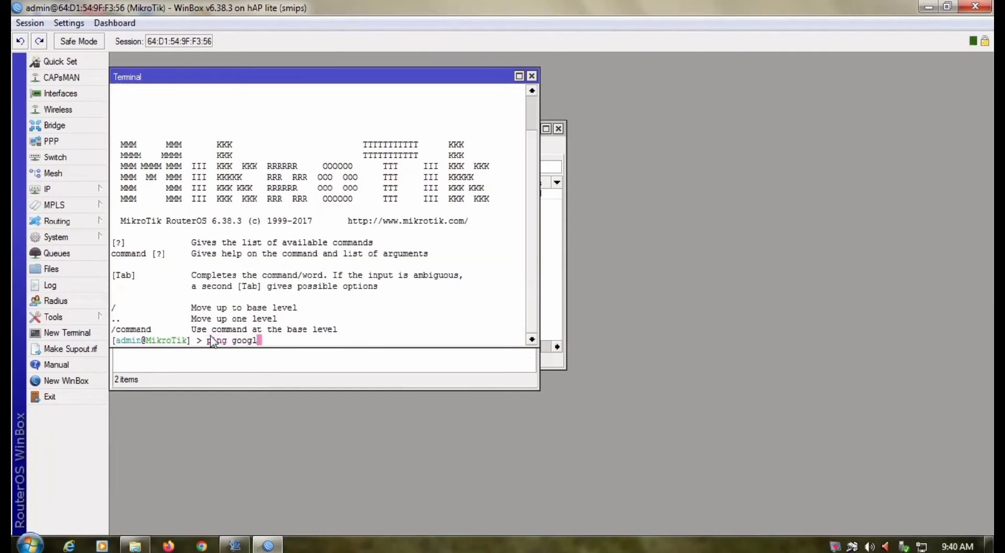
text(e.com)
key(Return)
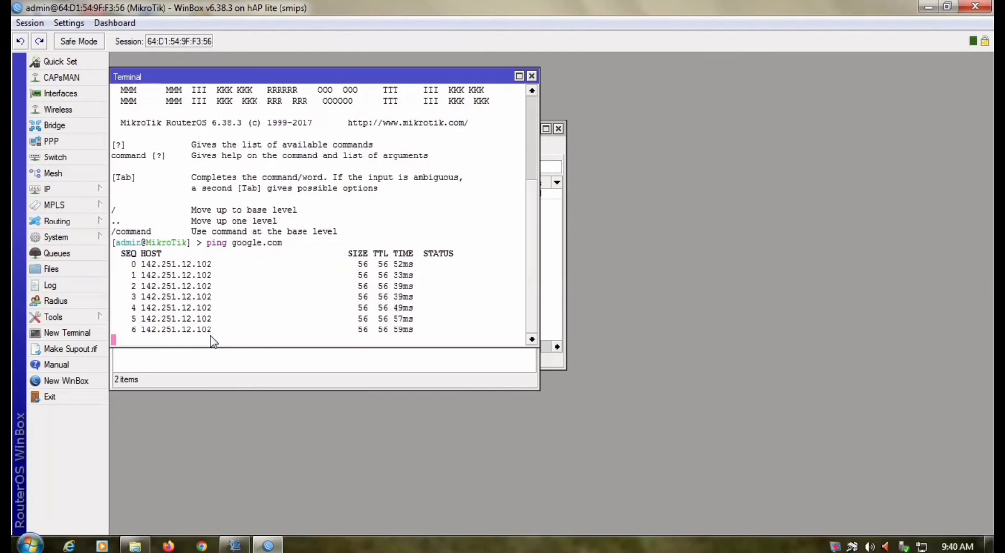
key(ctrl+c)
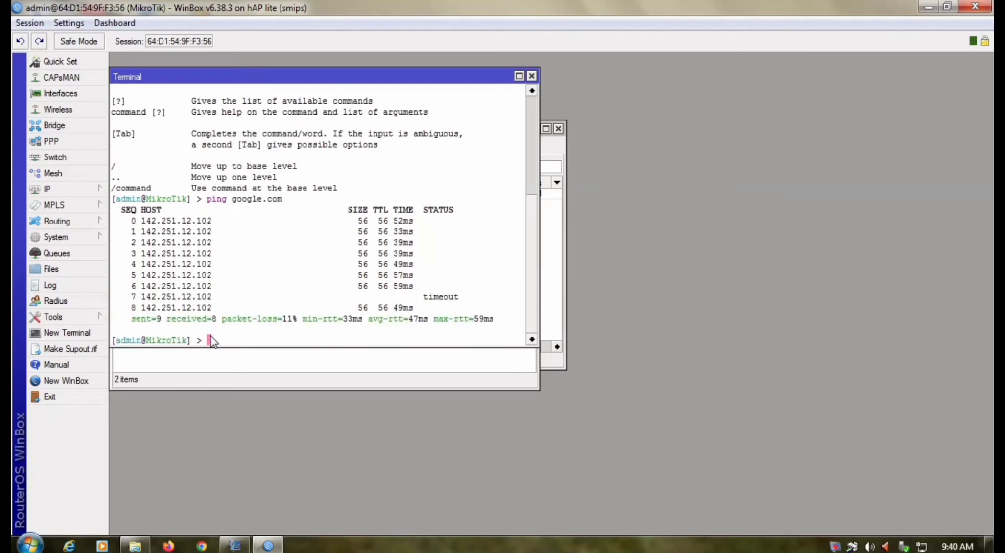
click(531, 76)
click(558, 129)
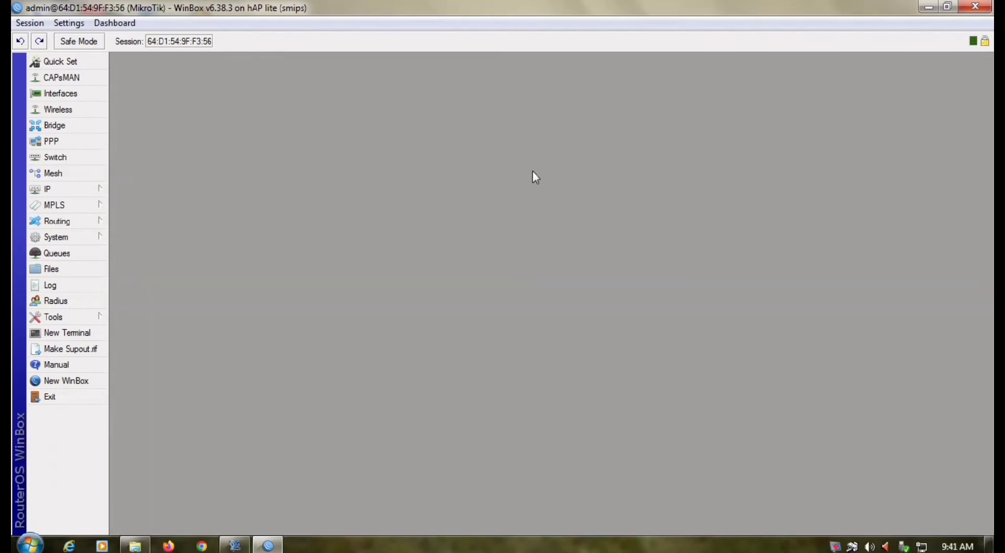
Add a new router user named kelompok2 in the full group.
click(68, 237)
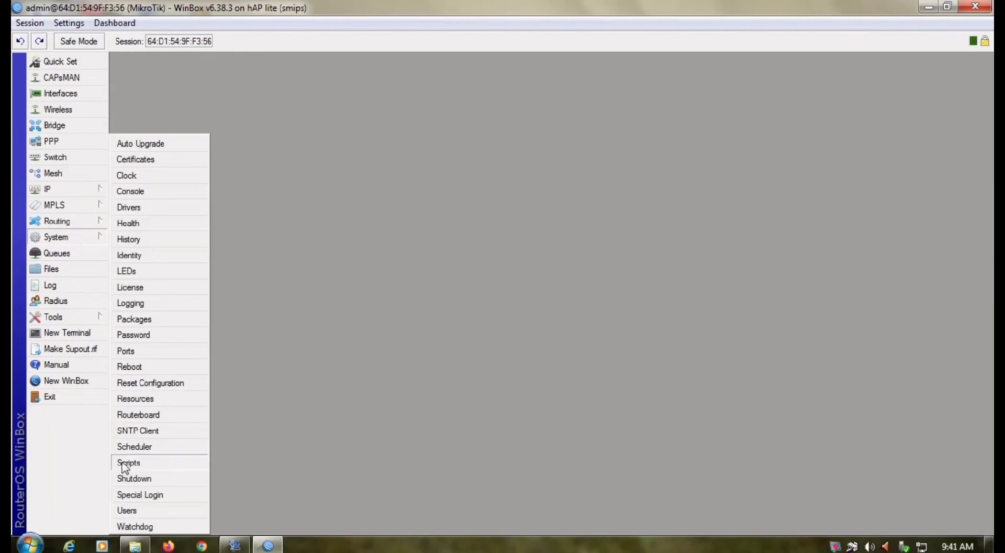
click(131, 510)
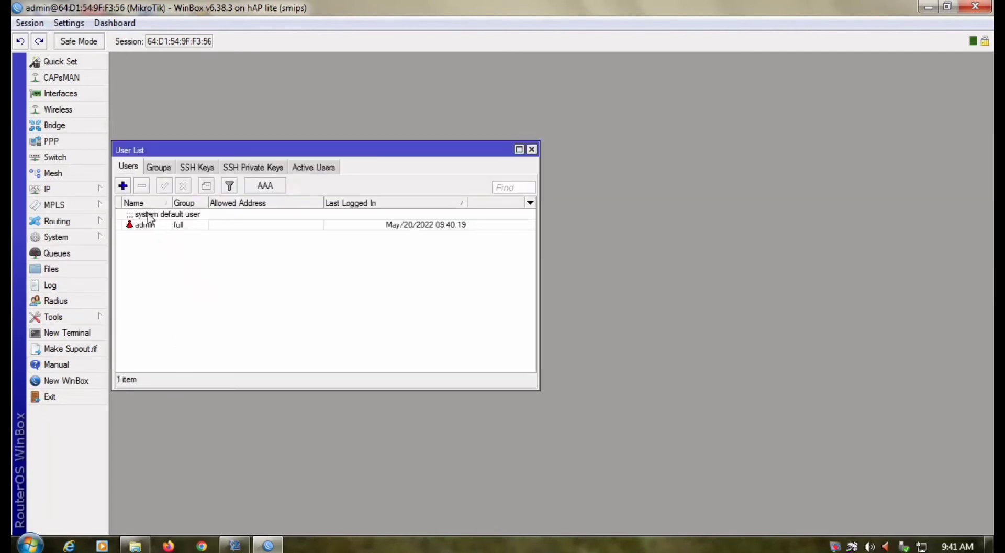
click(123, 186)
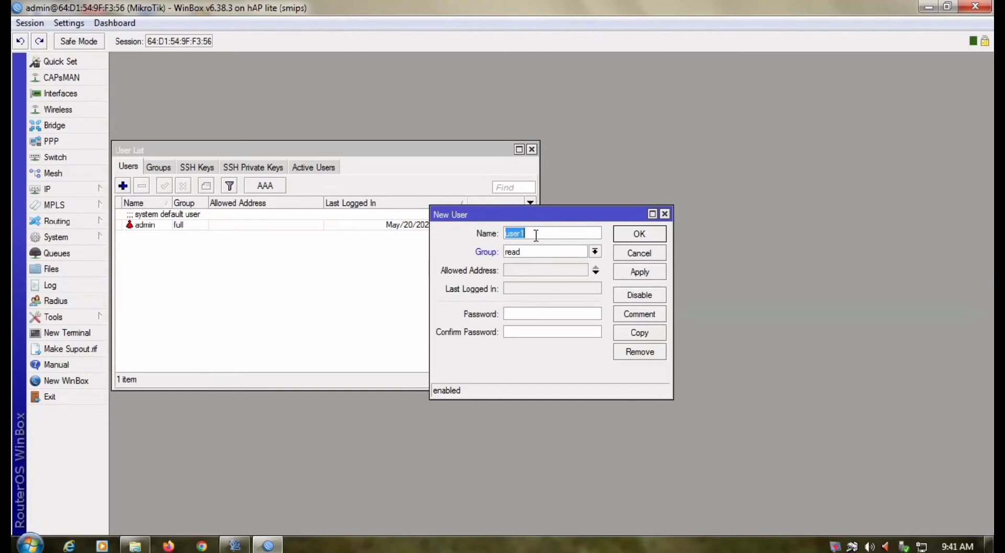
key(BackSpace)
text(kelompok2)
click(595, 251)
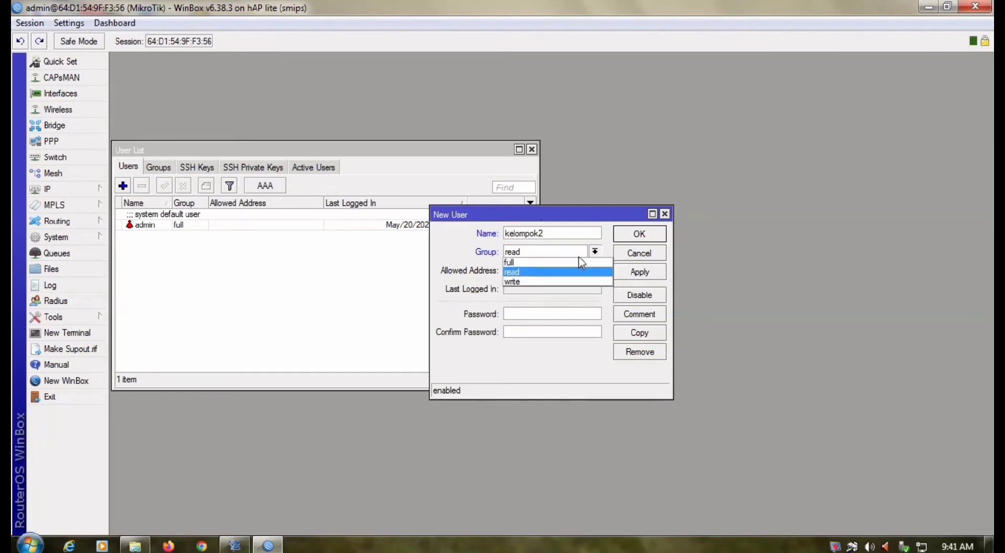
key(Up)
key(Return)
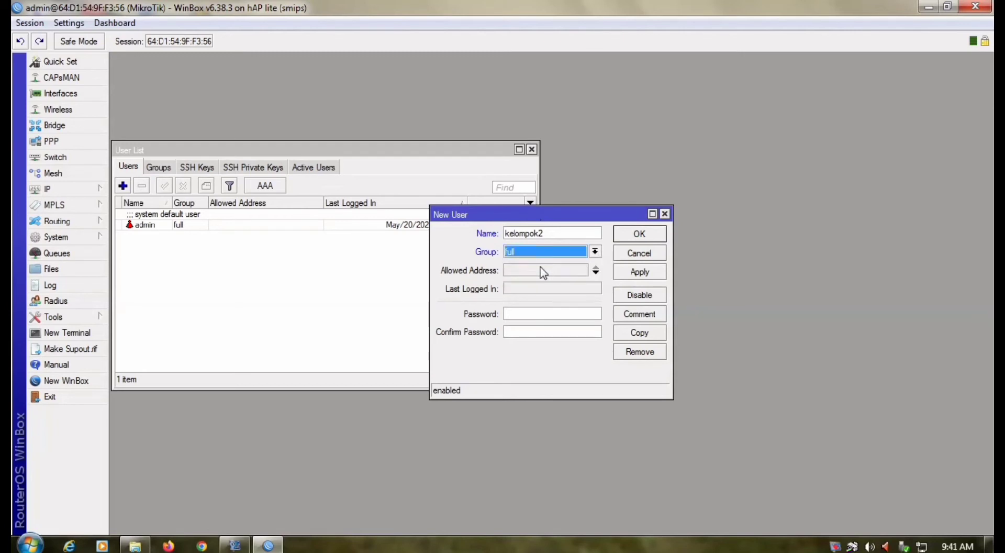
Enter and confirm the user's password, then save and close the user.
click(521, 314)
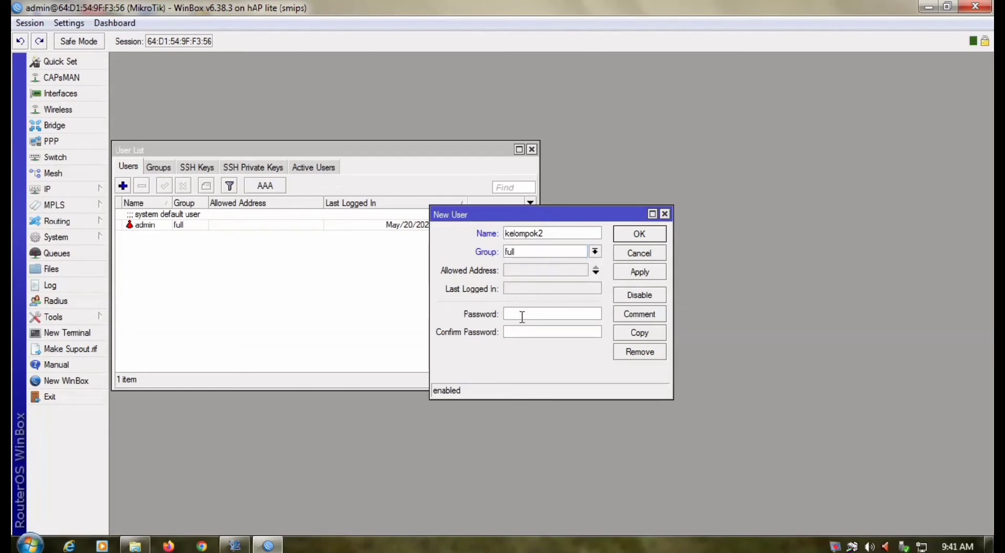
text(123)
key(Tab)
text(123)
click(647, 273)
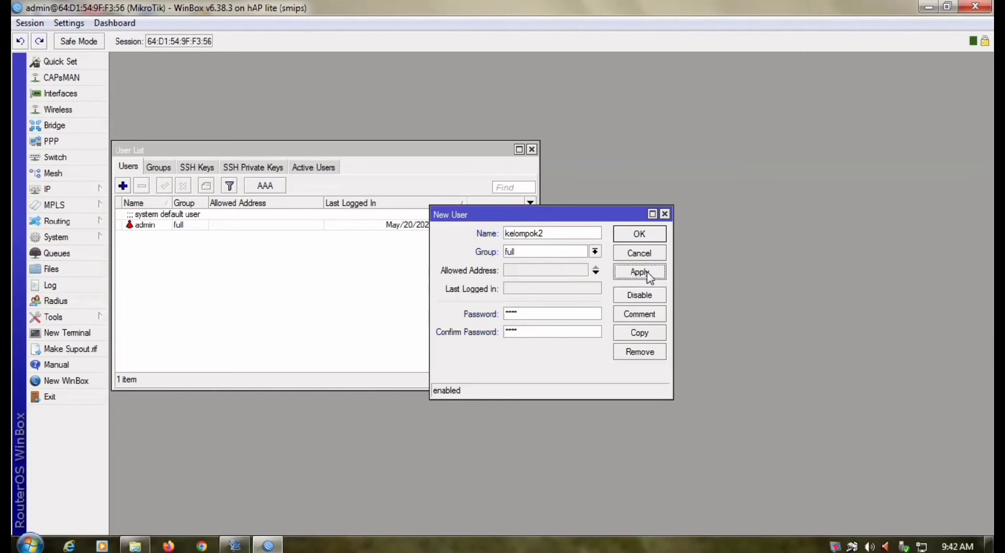
click(638, 234)
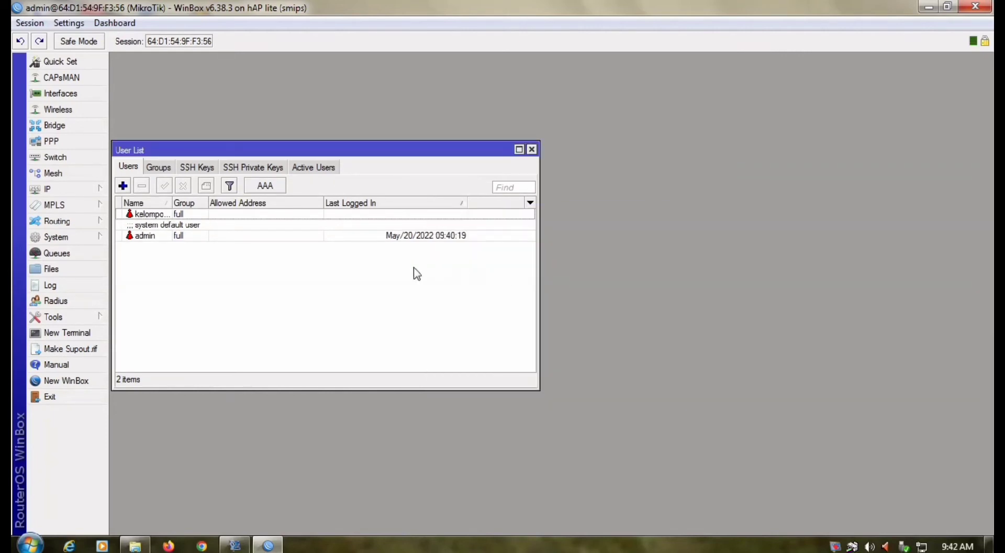
Start Hotspot Setup from the hotspot Servers list and select ether3 as the interface.
click(79, 189)
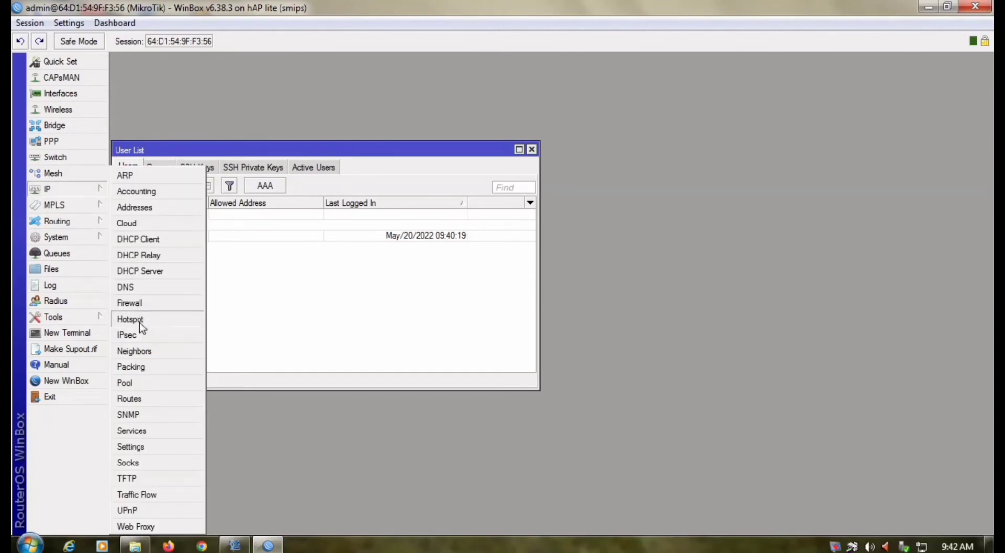
click(129, 319)
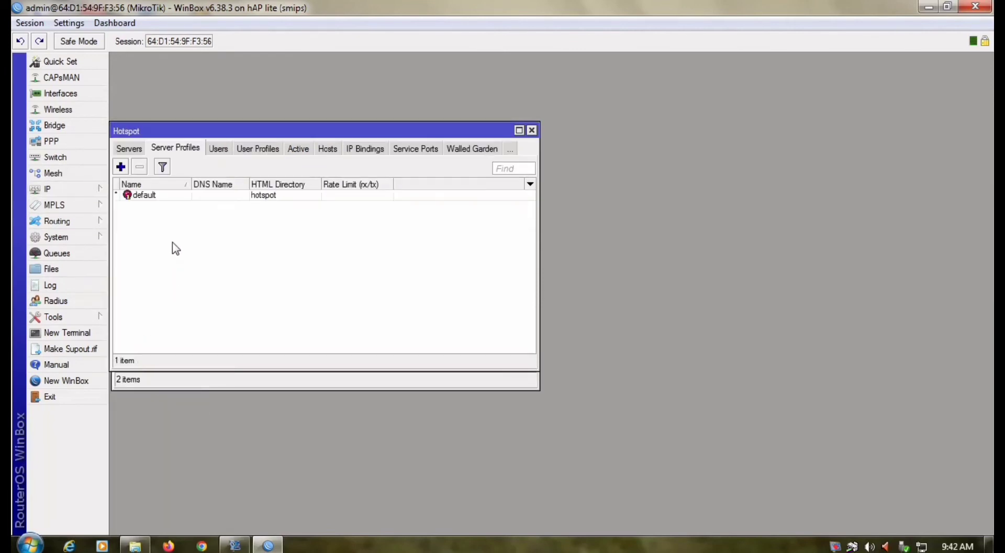
click(129, 149)
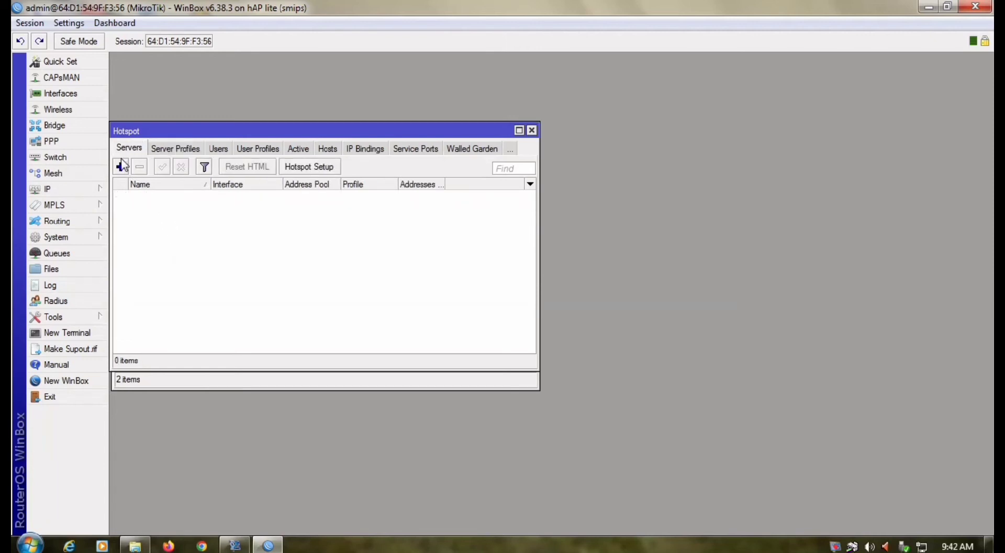
click(309, 166)
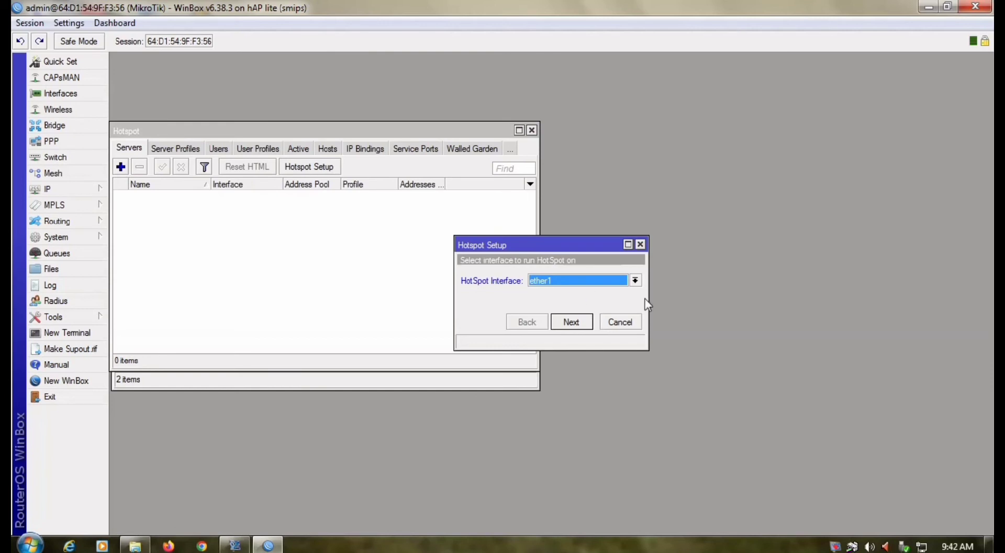
click(635, 280)
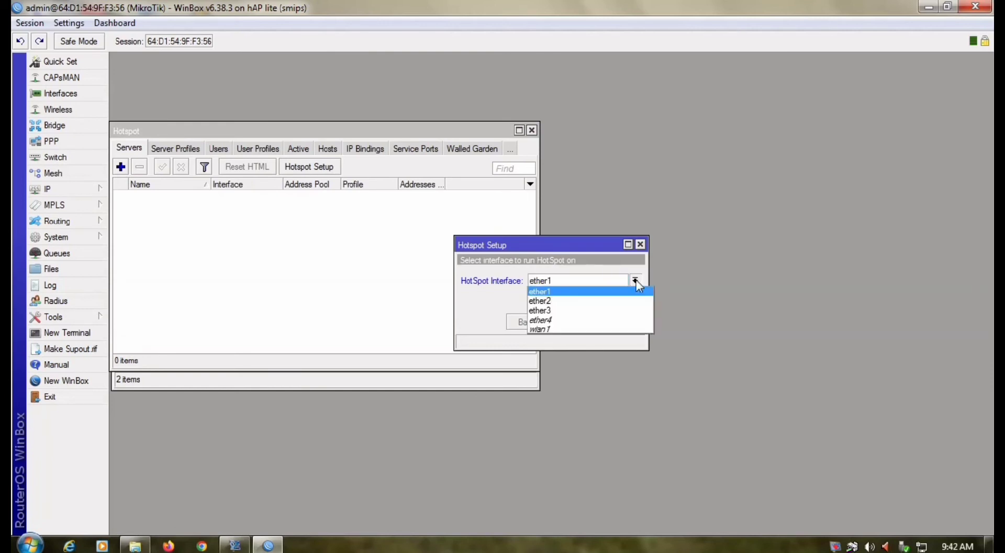
click(607, 310)
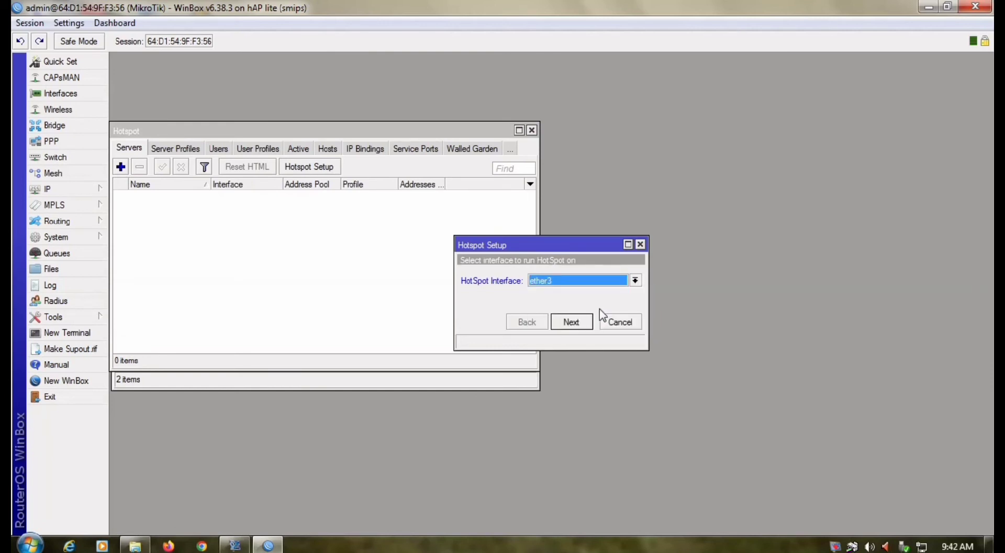
click(571, 322)
Accept network 192.168.200.1/24, default pool, no certificate, and set DNS name kelompok2.
click(571, 321)
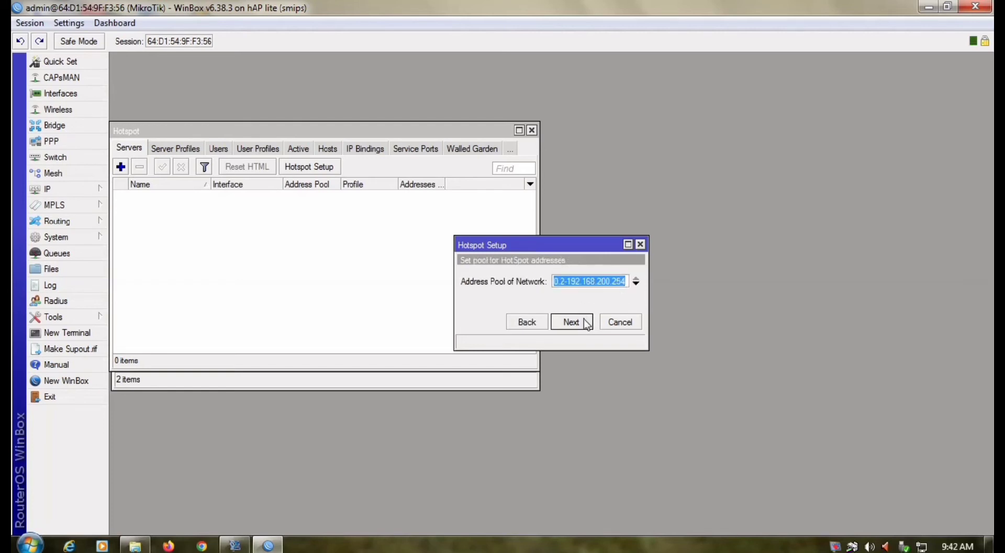
click(571, 322)
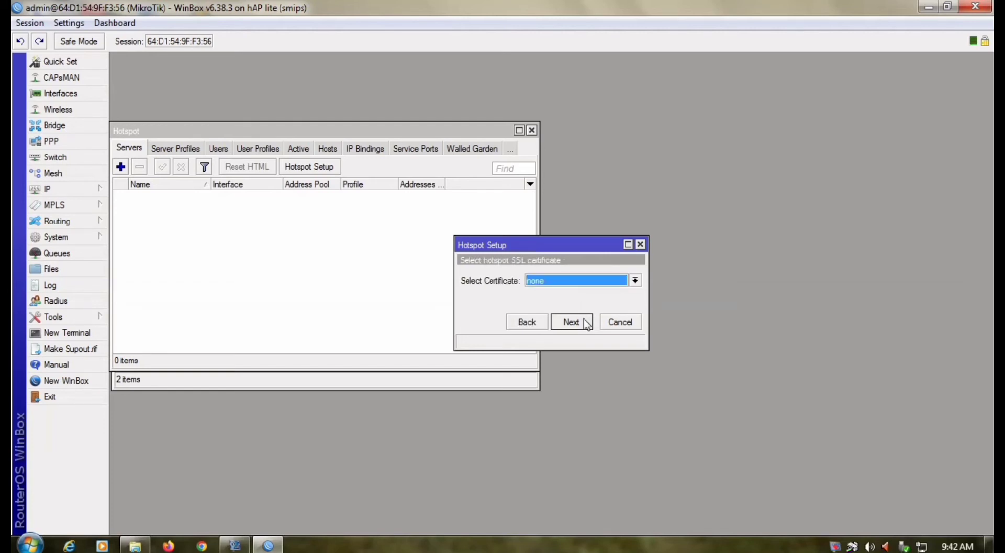
click(586, 320)
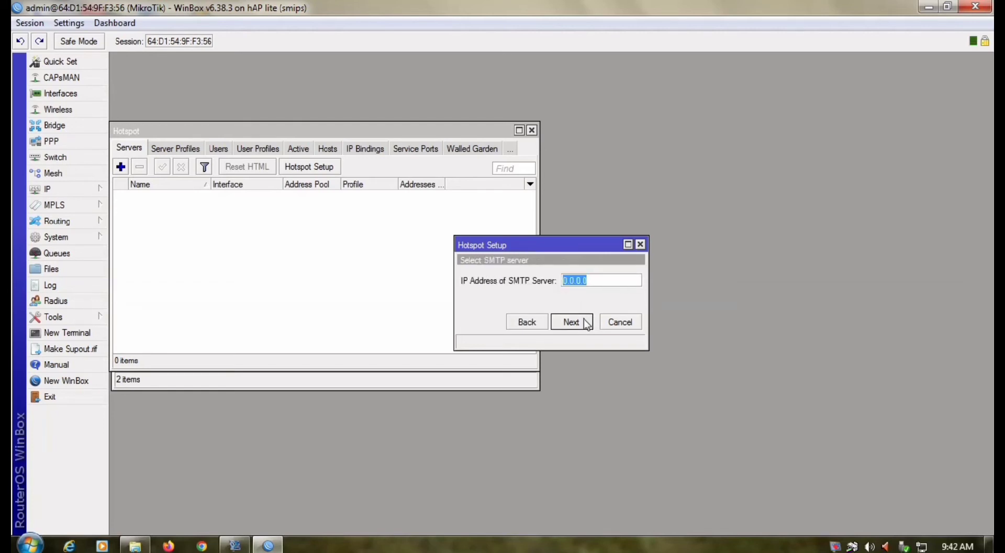
click(571, 322)
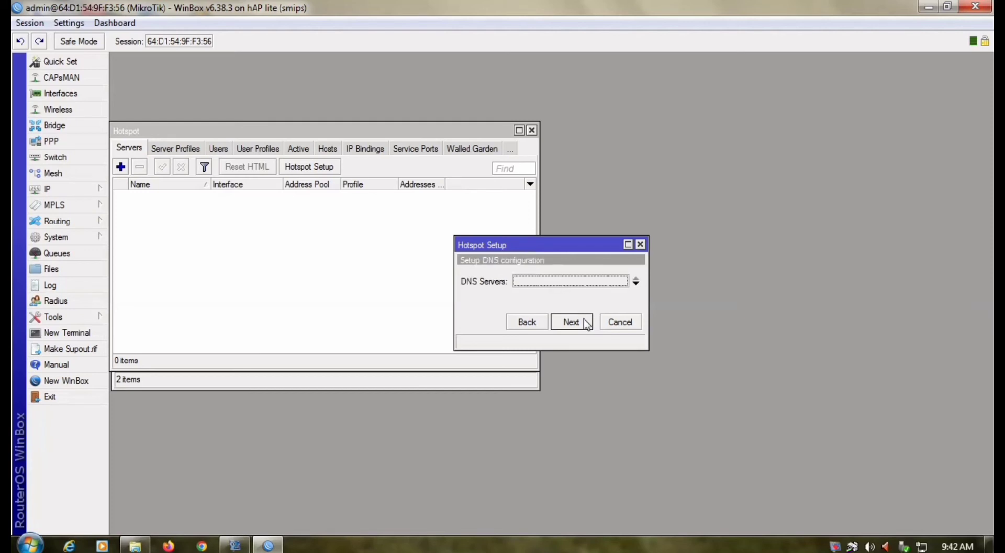
click(586, 322)
text(k)
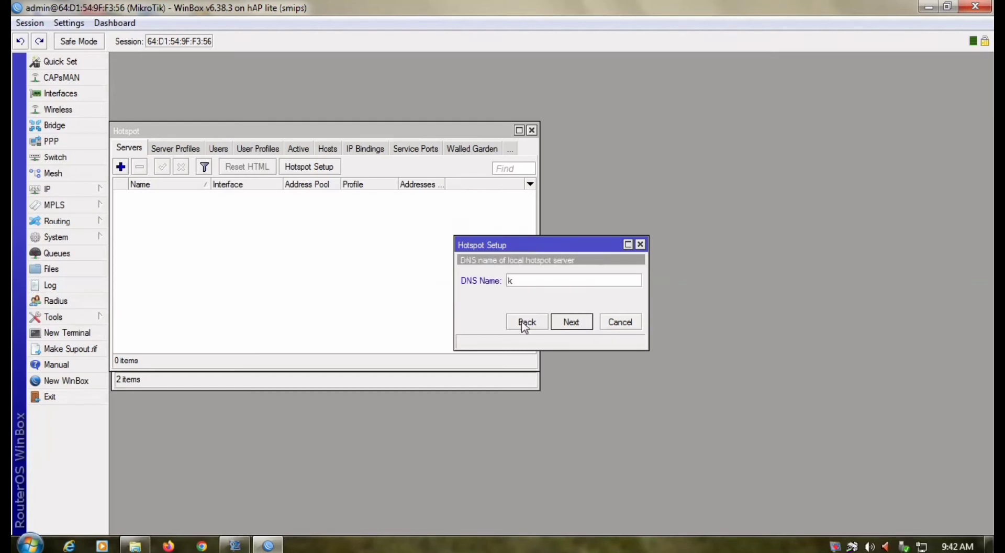
text(elompok2)
click(562, 323)
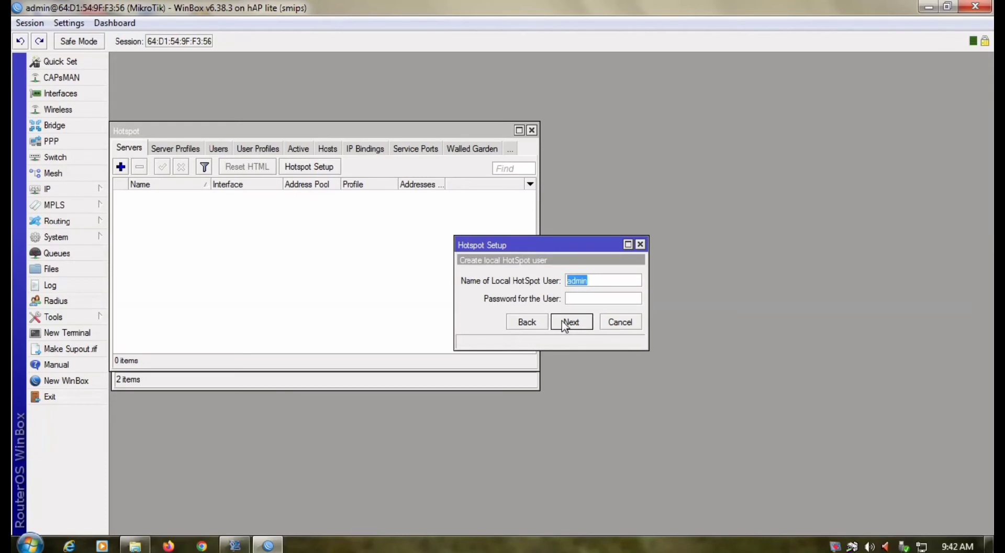
click(564, 324)
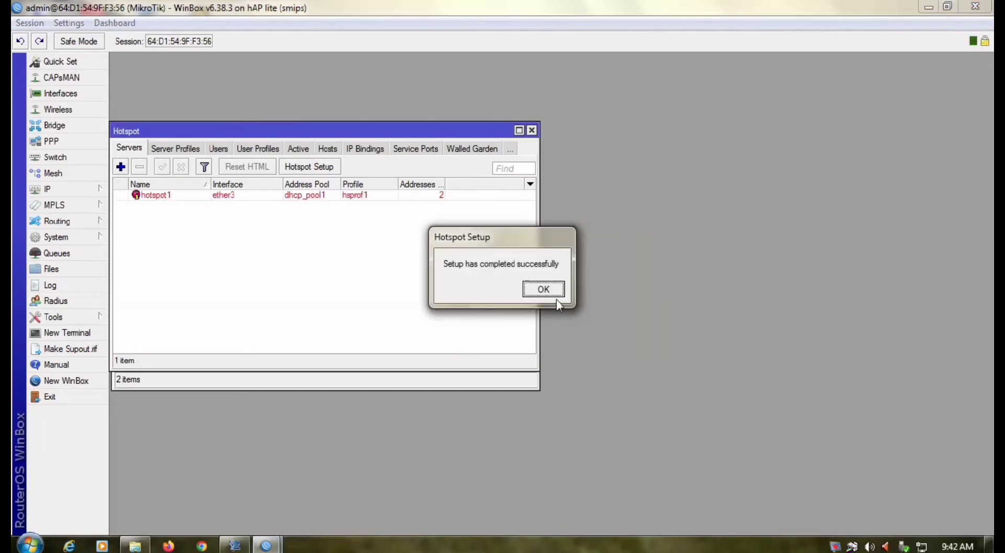
click(556, 294)
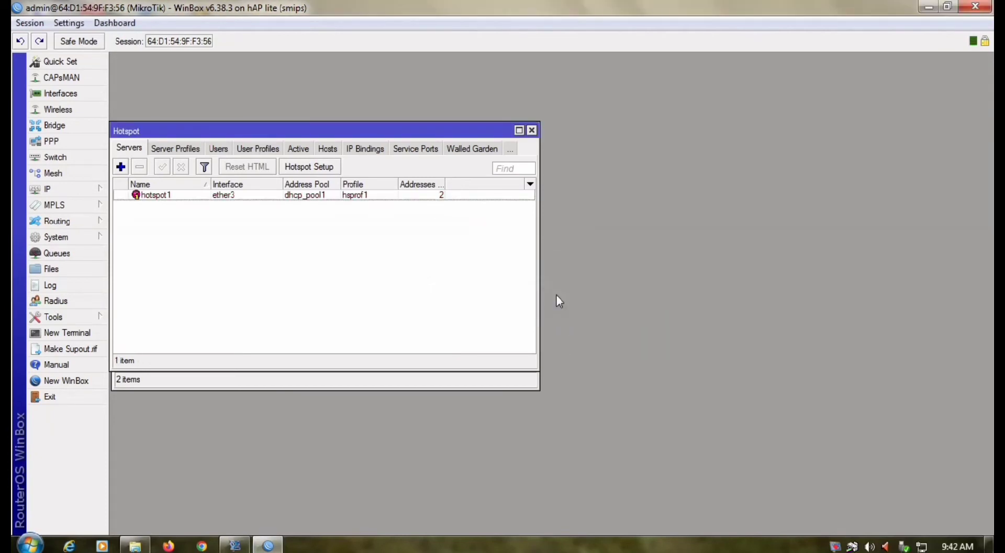
Launch MikhmonServer from Removable Disk (E:) > mikhmonv3ws > Mikhmon Server and open Mikhmon in the browser.
click(134, 546)
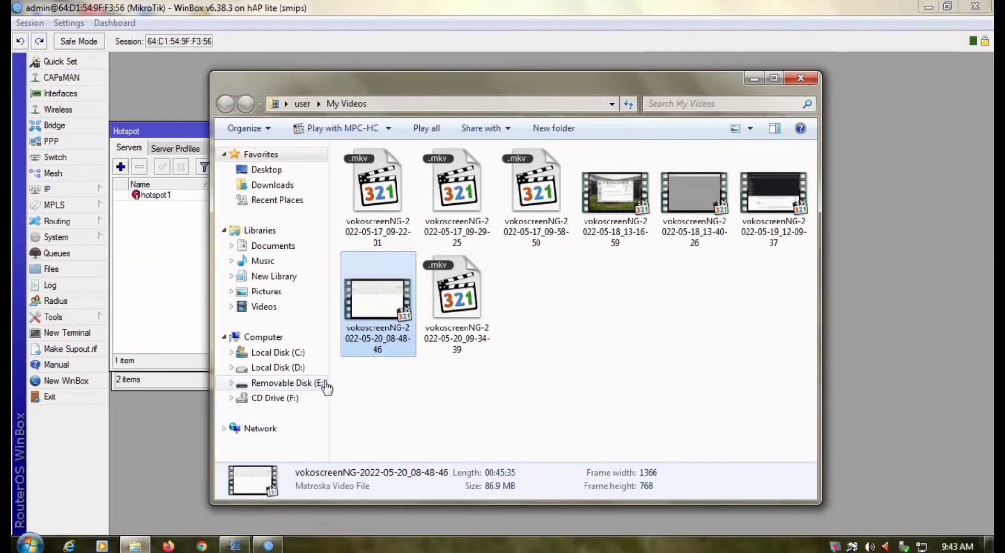
click(282, 383)
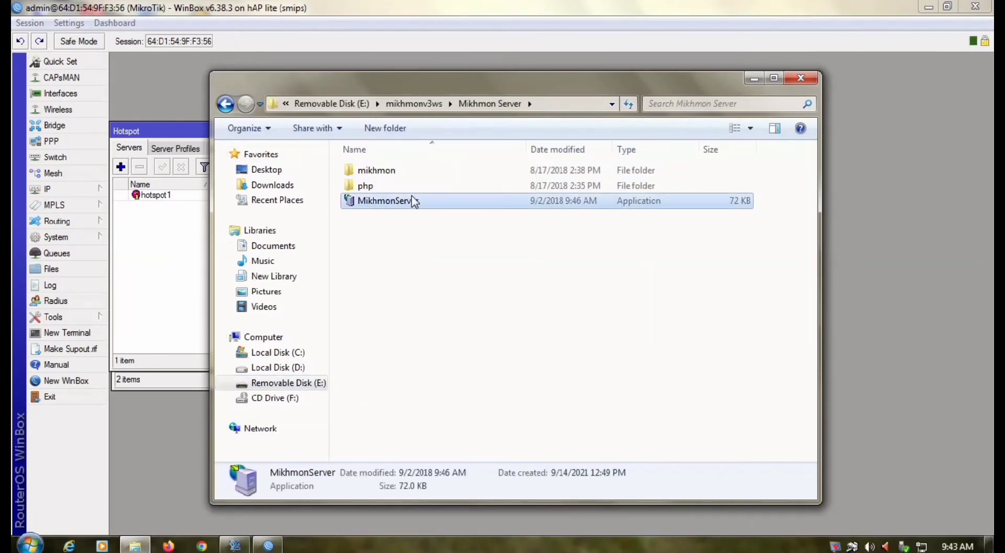
double_click(413, 197)
click(536, 284)
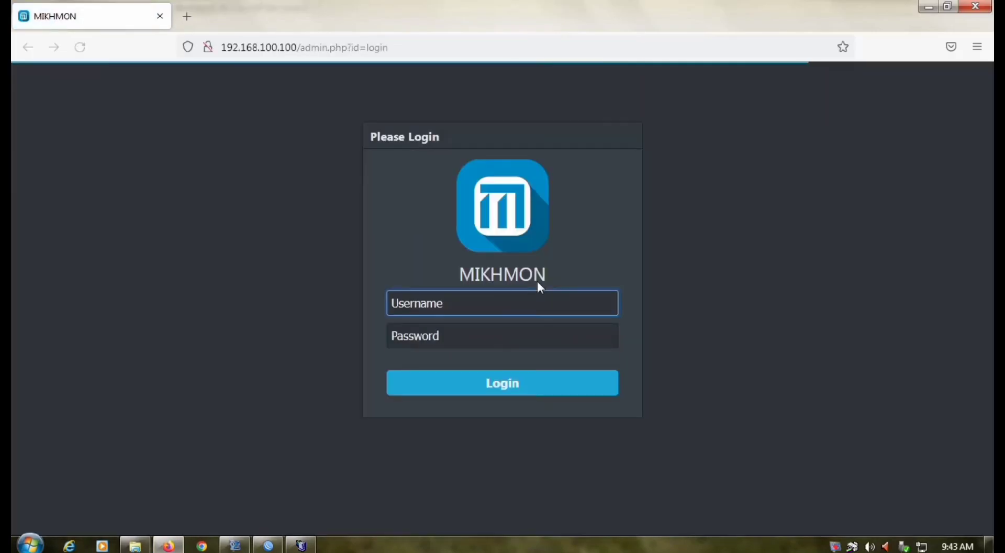
Log into Mikhmon with the admin username and password, then add a new router session.
text(mi)
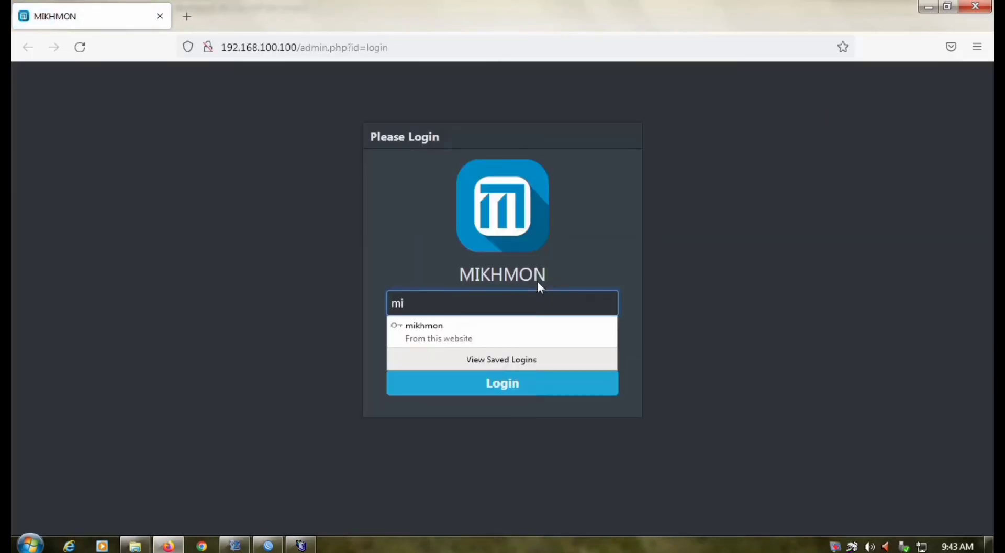
text(khmon)
key(Down)
key(Return)
click(451, 333)
text(1234)
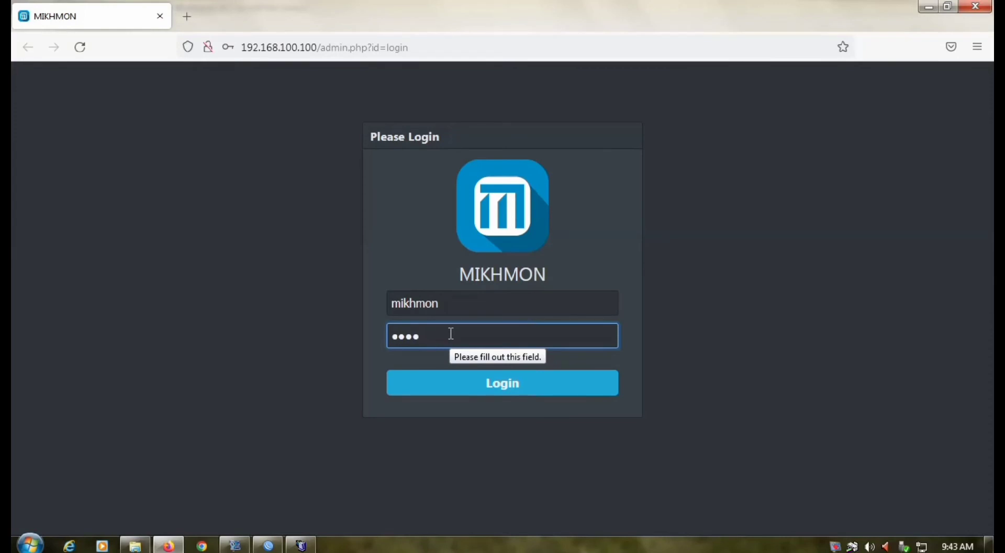
click(489, 387)
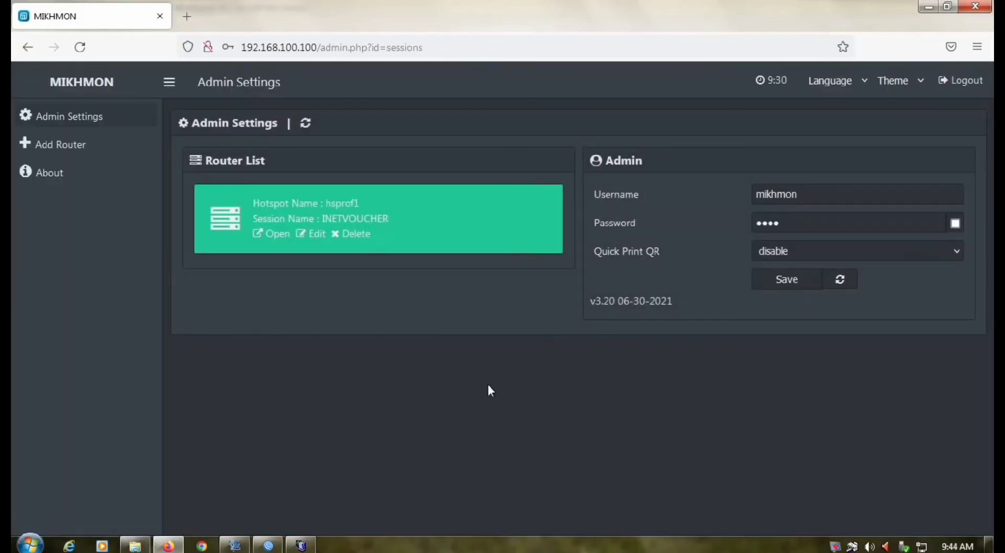
click(87, 152)
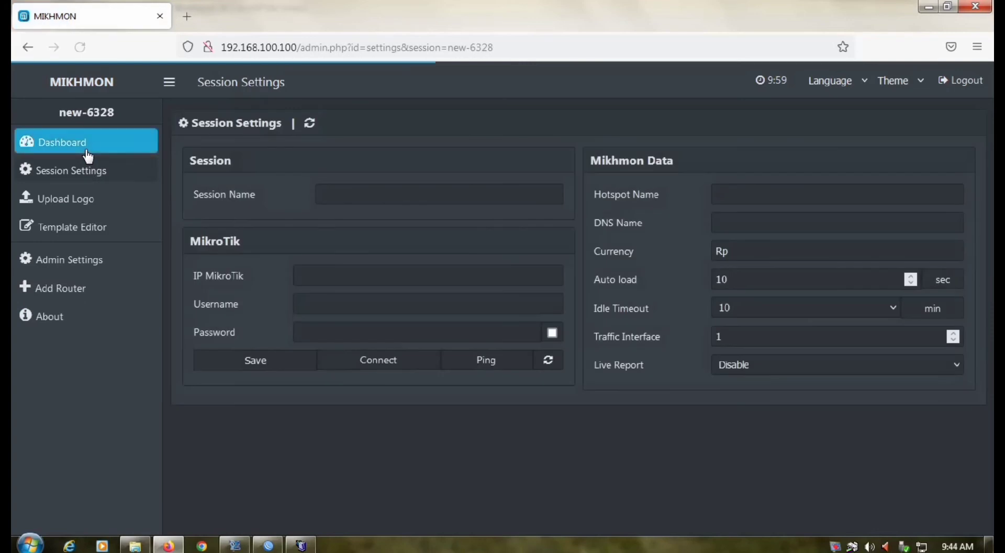
Name the session kelompok2 and enter router IP 192.168.200.1 with the router's username and password.
click(355, 195)
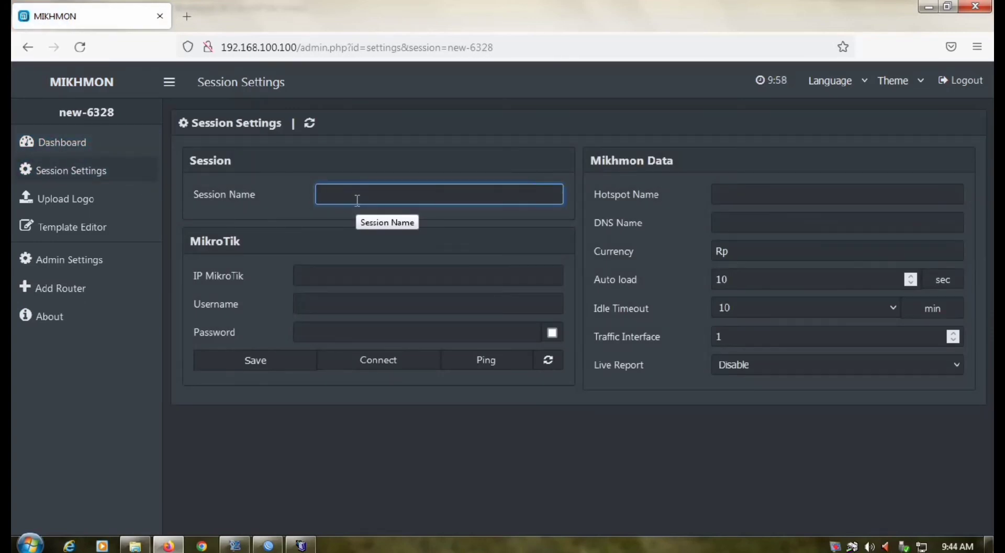
text(kelomp)
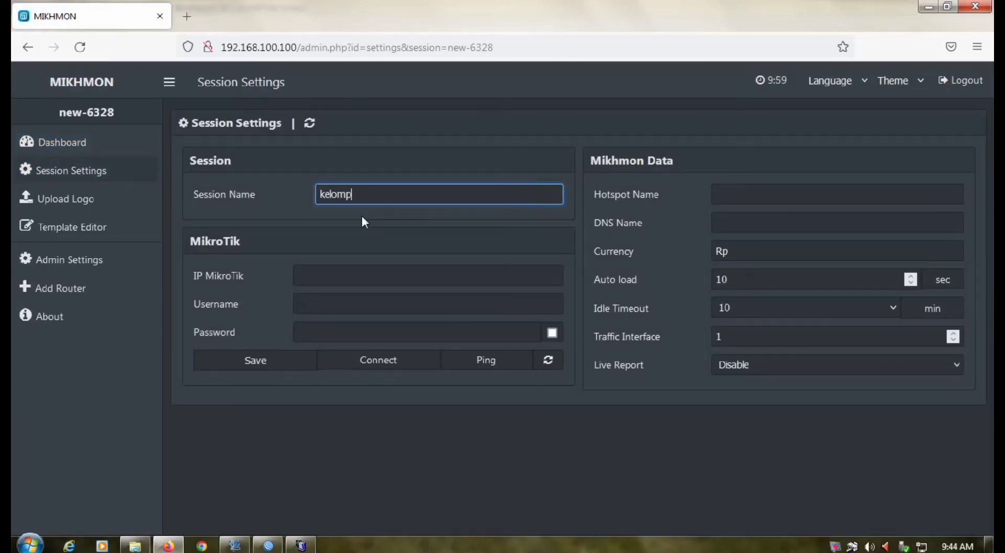
text(ok2)
click(341, 274)
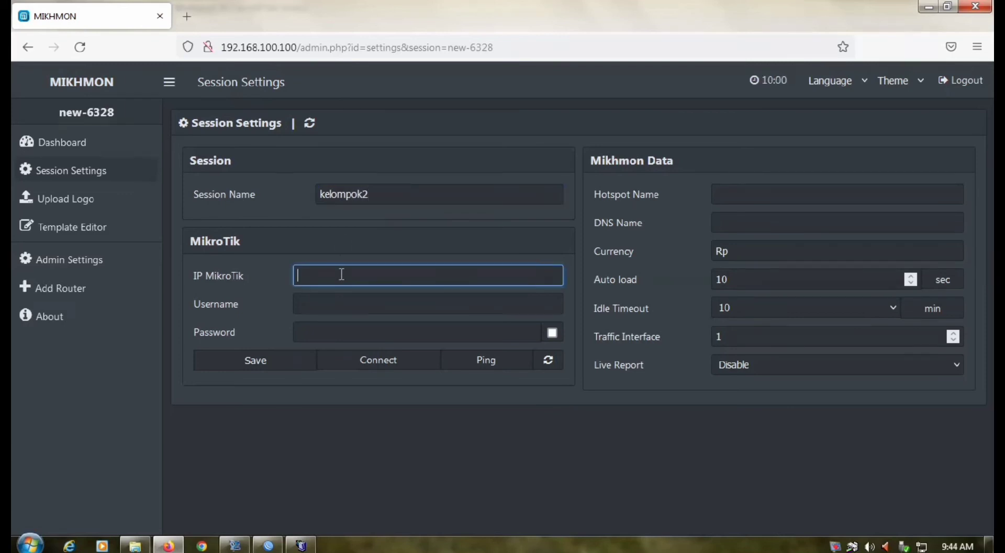
text(192)
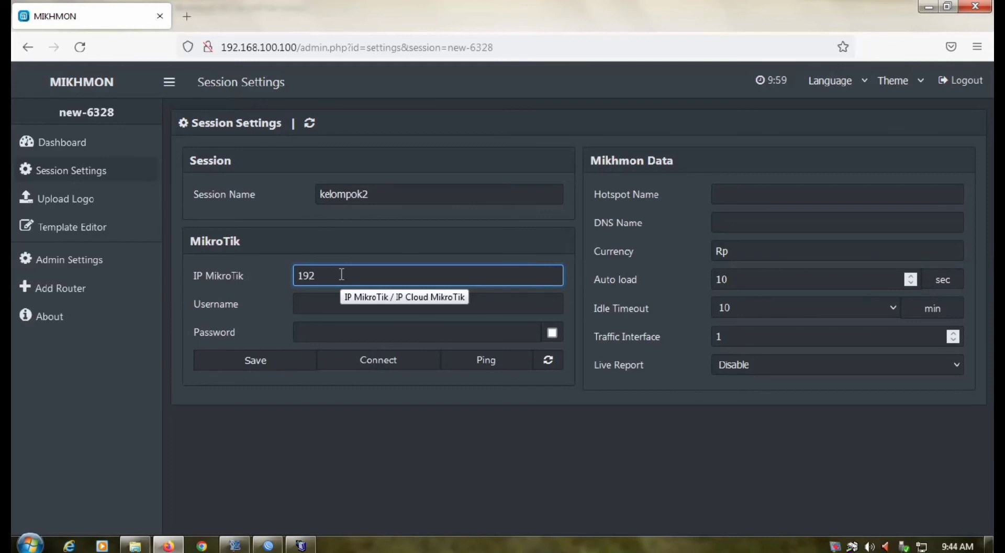
text(.168.200.1)
click(330, 301)
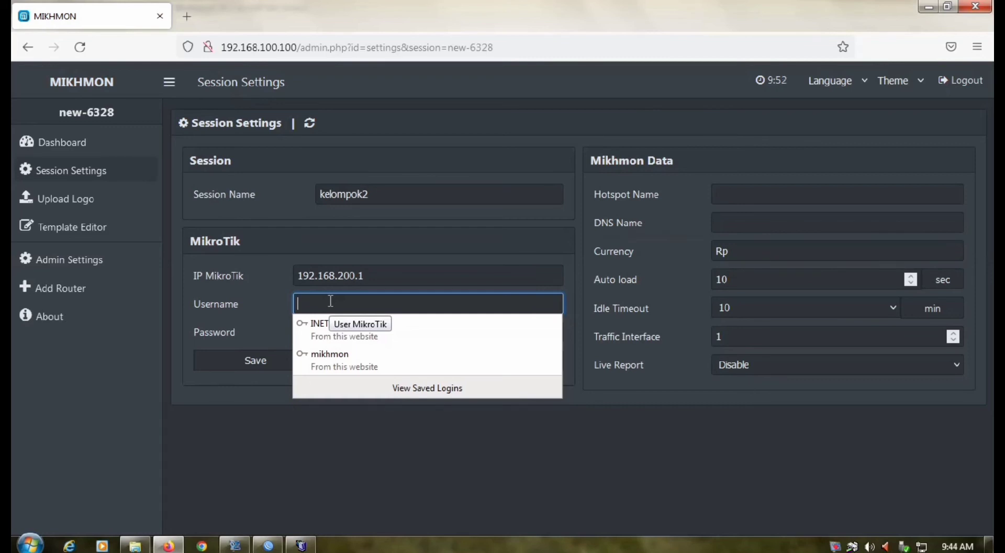
text(kelompok2)
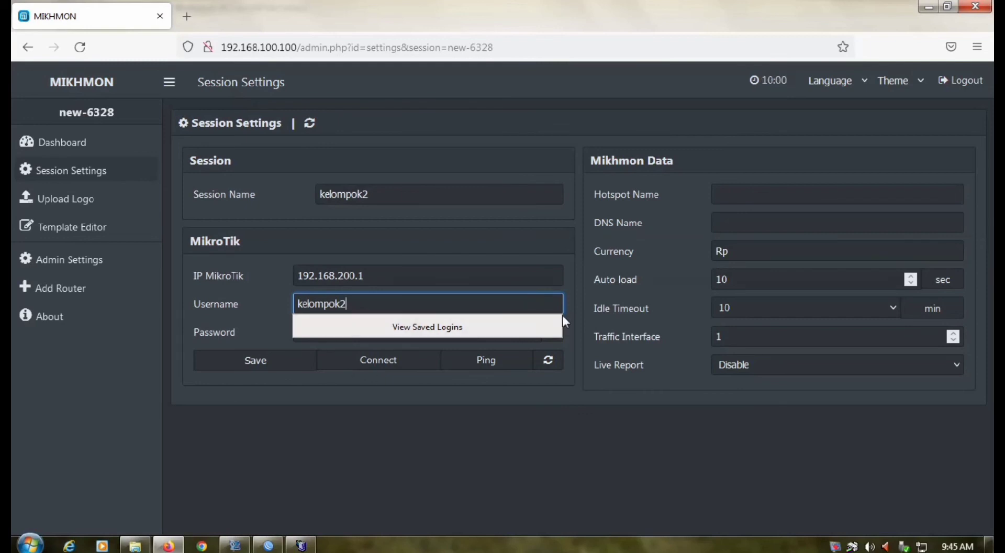
click(744, 199)
click(327, 330)
text(••••)
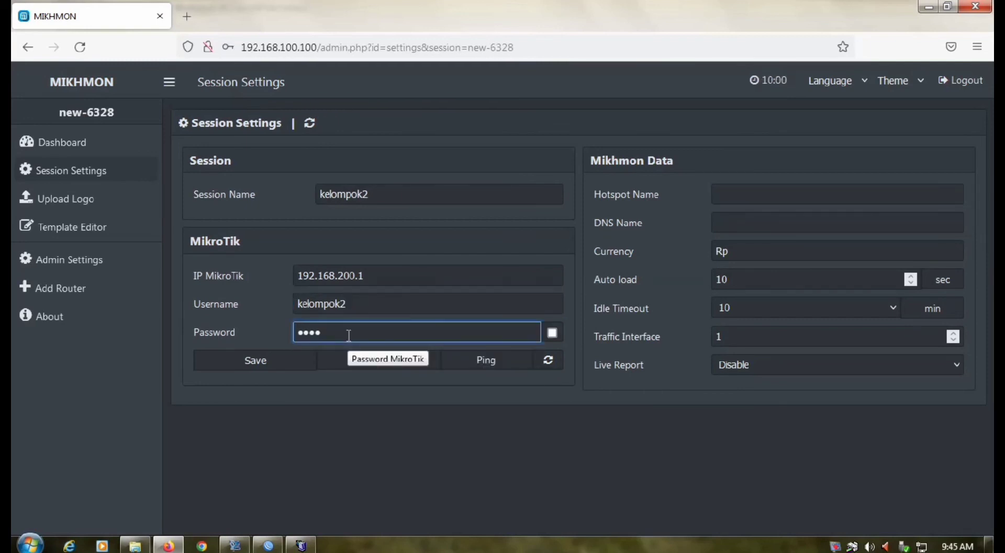
Set hotspot name hsprof1 and DNS name kelompok2, save the session, and ping the router successfully.
click(724, 197)
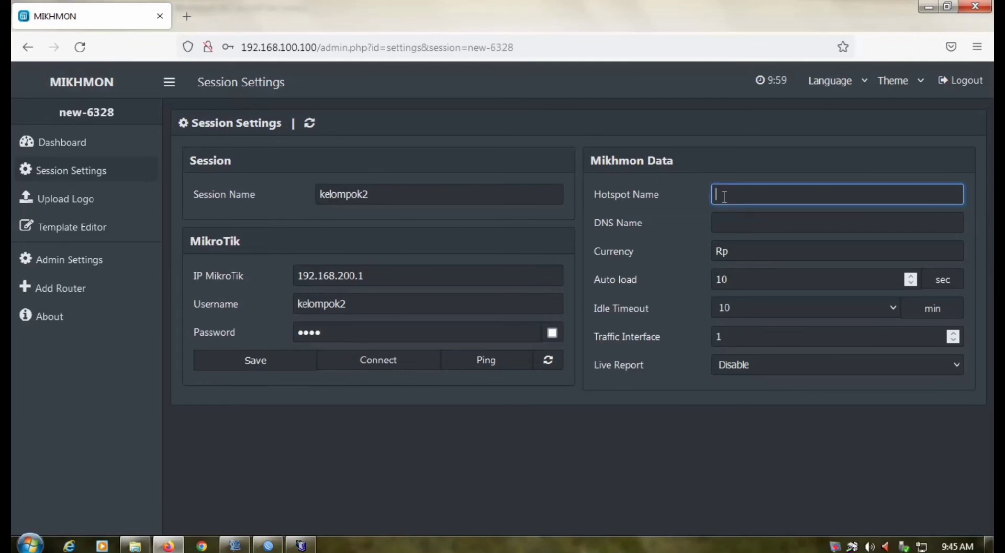
text(hoprof)
key(BackSpace)
key(BackSpace)
key(BackSpace)
key(BackSpace)
key(BackSpace)
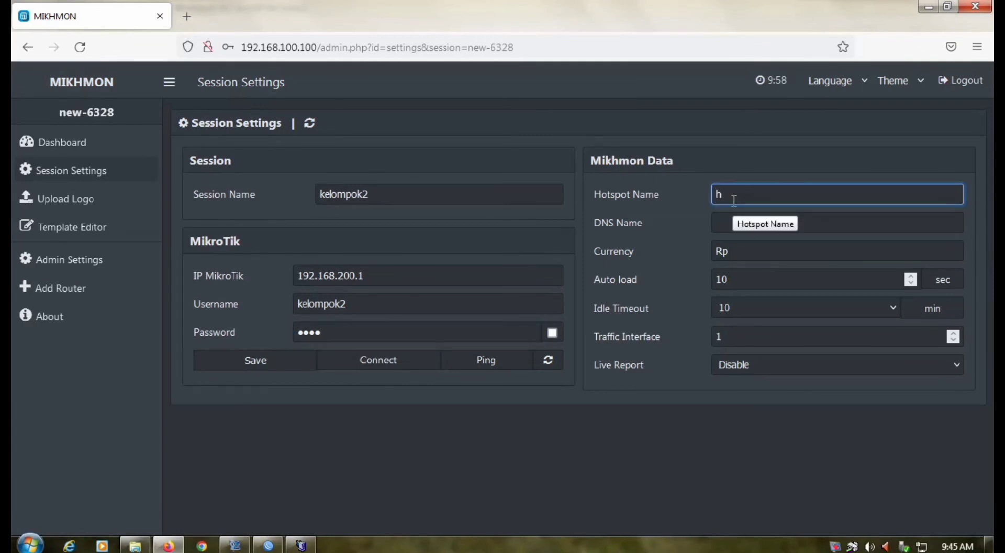
text(sprof1)
click(728, 222)
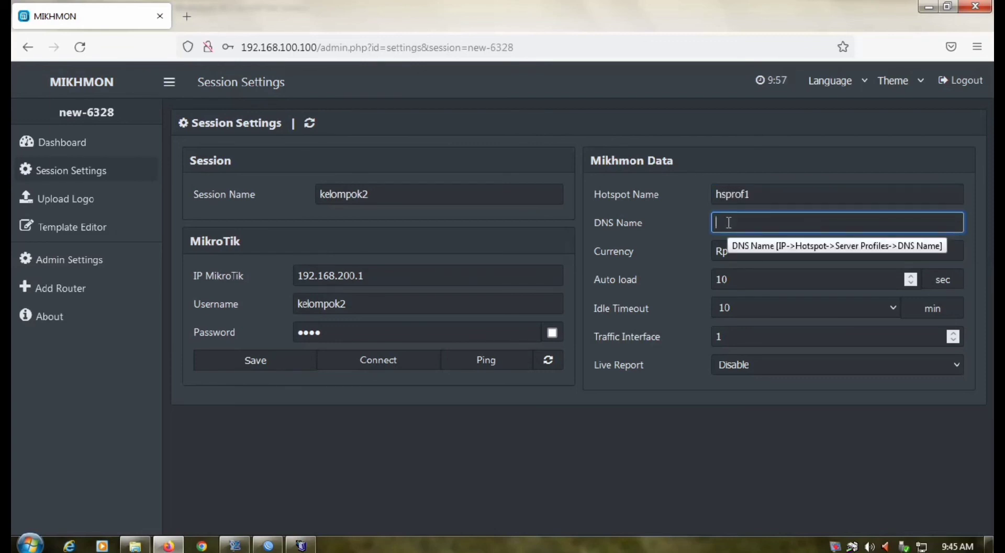
text(kelompok2)
key(Return)
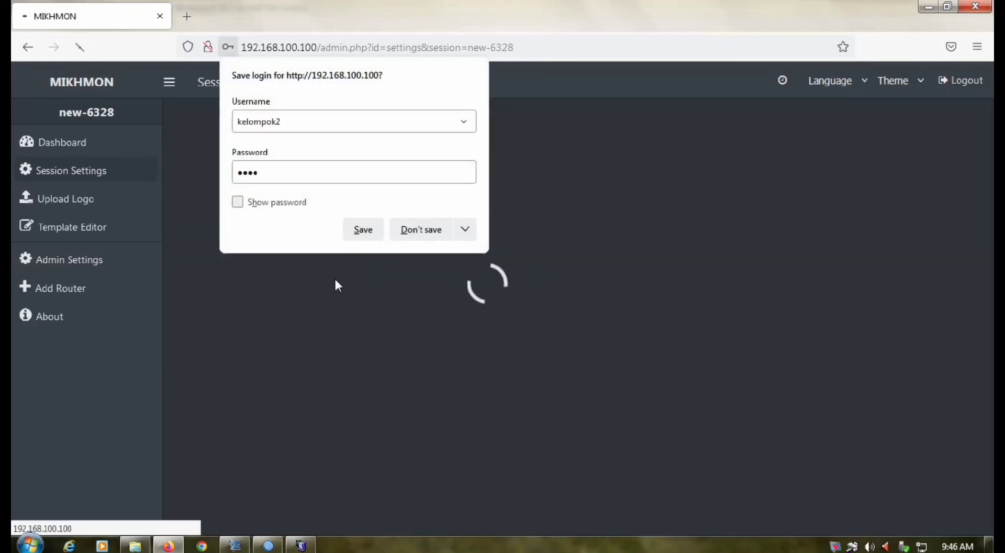
click(371, 235)
click(475, 366)
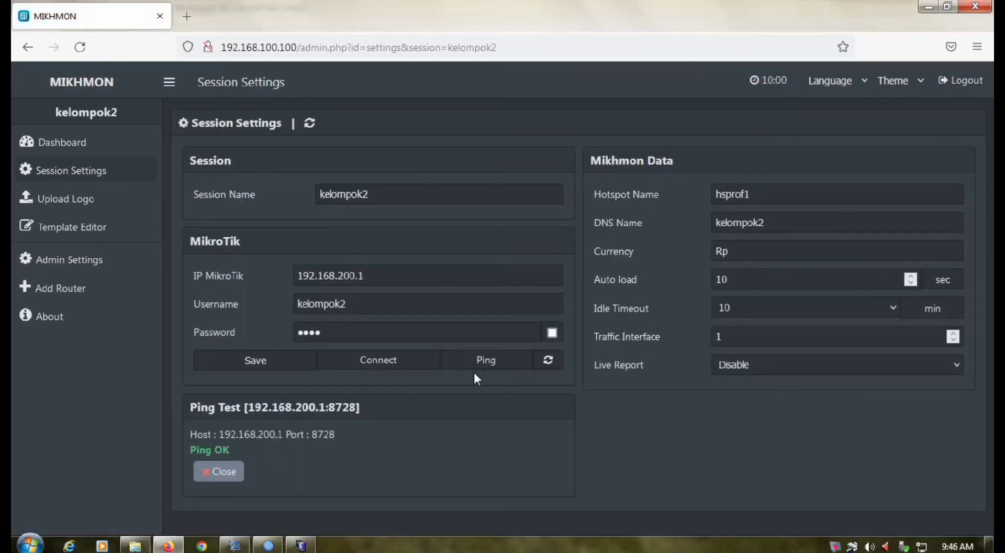
Connect to the router and generate 5 hotspot users with 3-character usernames.
click(381, 356)
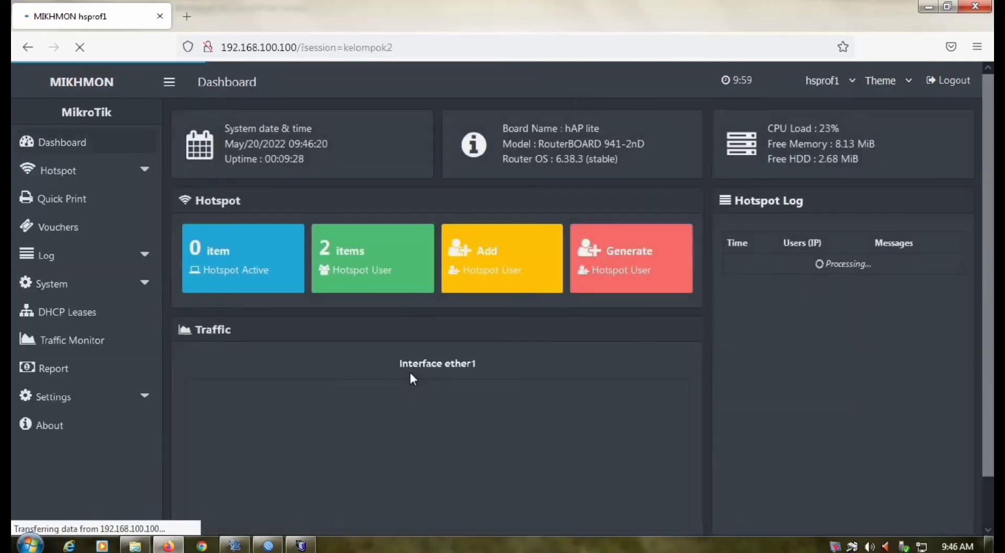
click(591, 252)
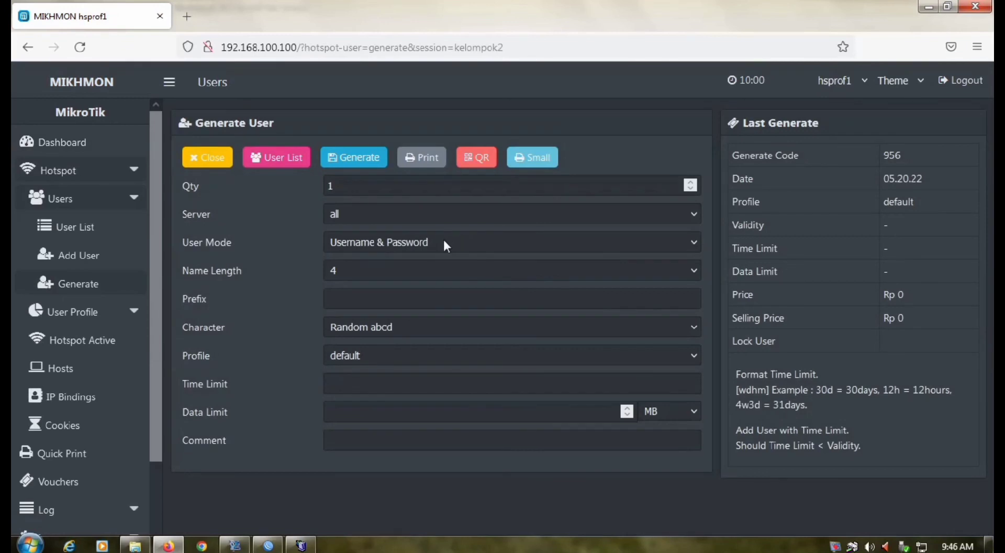
click(376, 181)
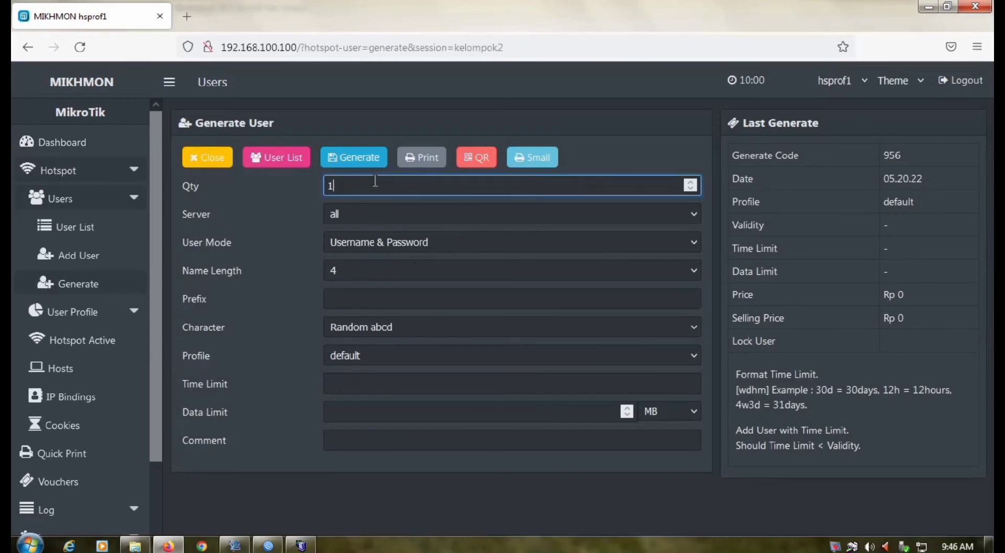
key(BackSpace)
text(5)
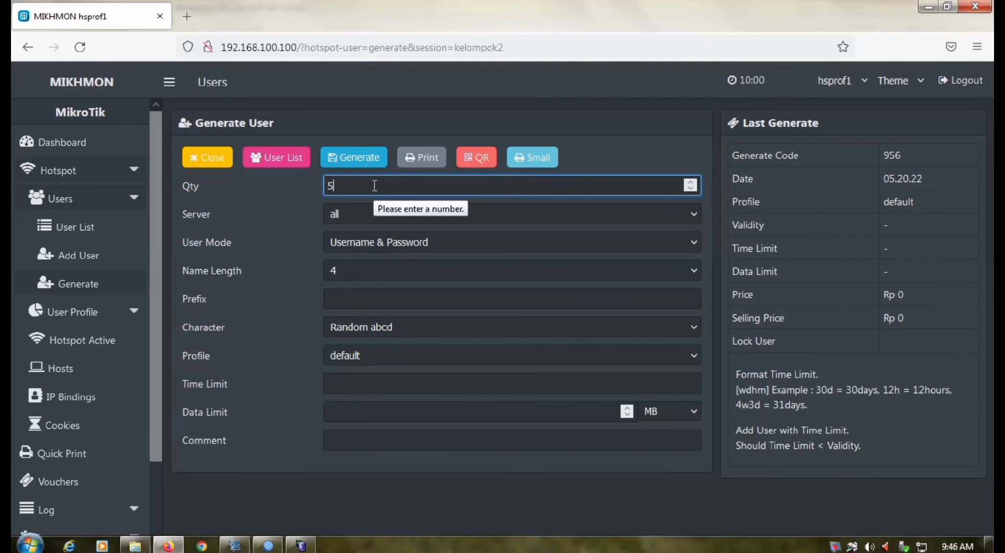
click(350, 271)
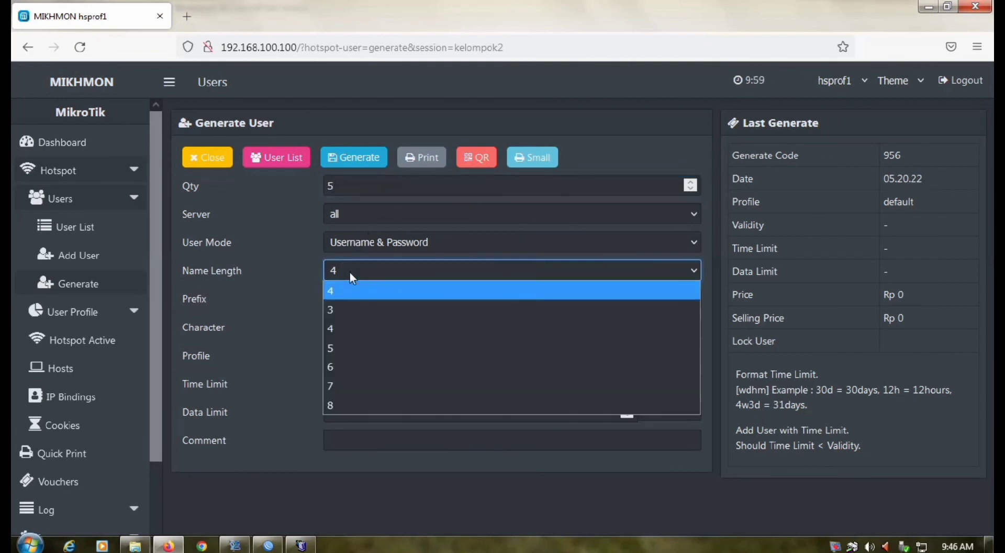
click(349, 310)
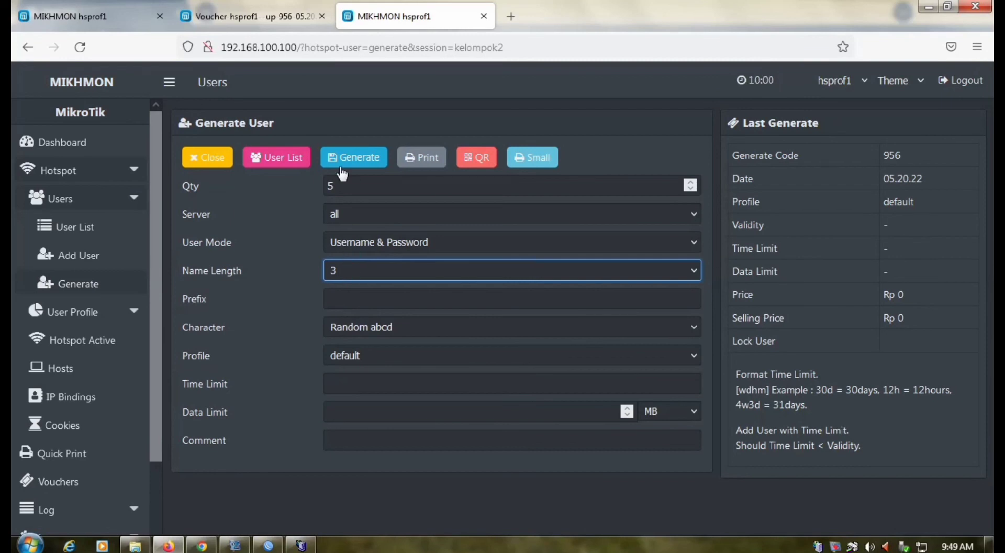
click(361, 165)
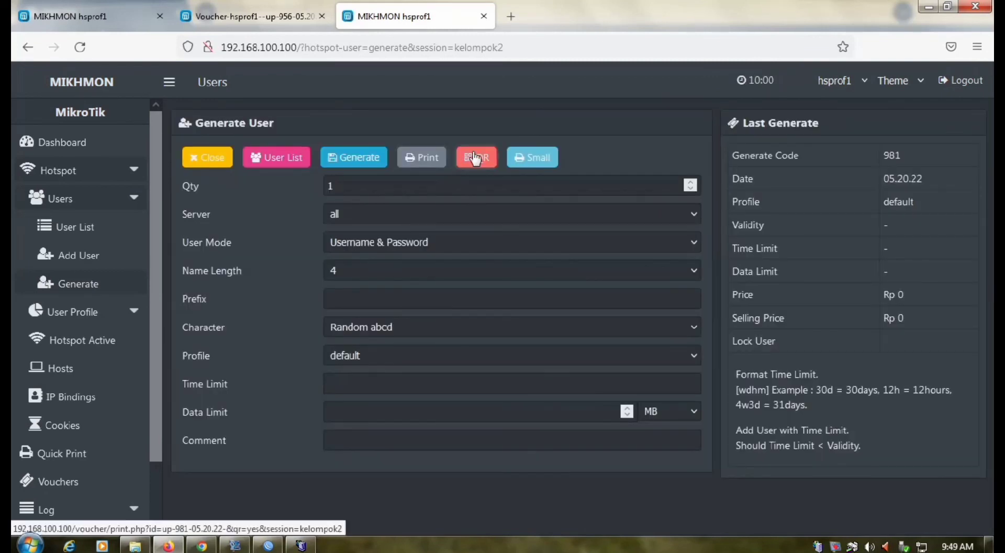
Show the QR voucher page for the five batch-981 users, cancelling the print dialog.
click(476, 157)
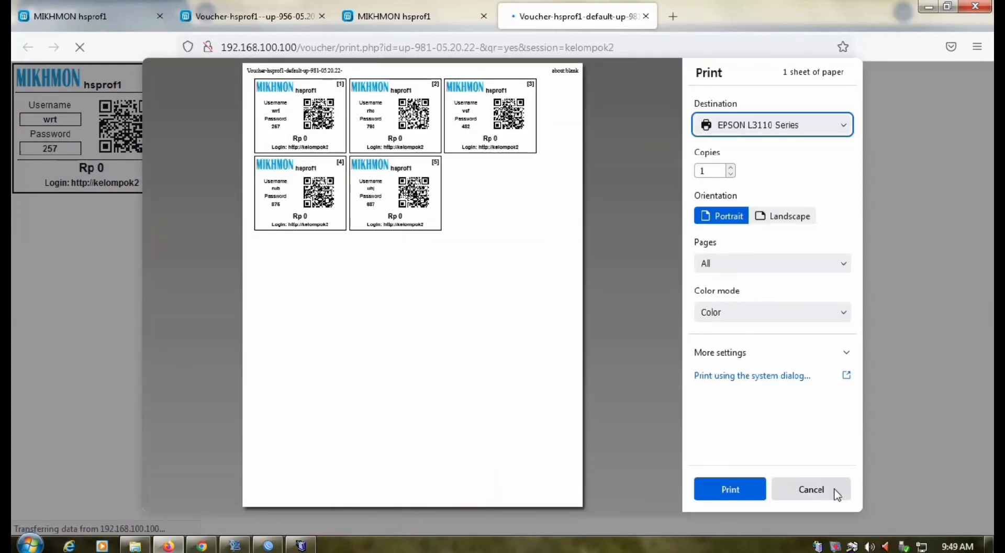
click(834, 490)
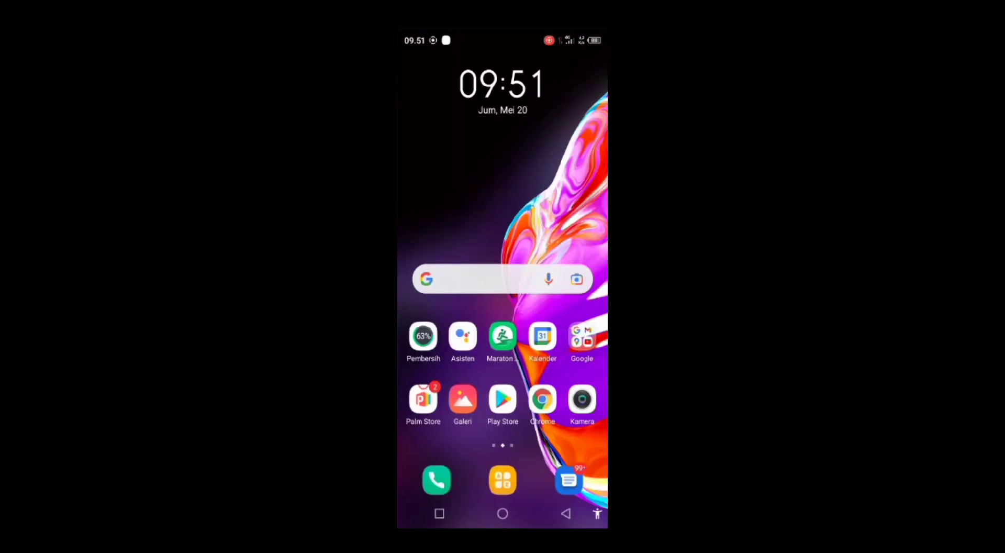
Connect the phone to HUAWEI-BWV9L8 Wi-Fi and focus the kelompok2 hotspot login field.
drag(503, 37, 502, 314)
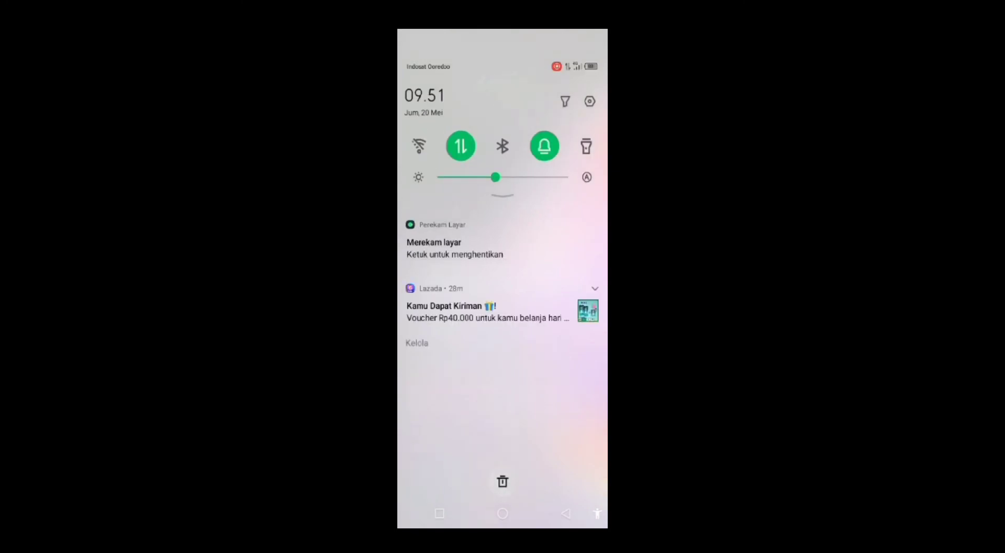
click(419, 146)
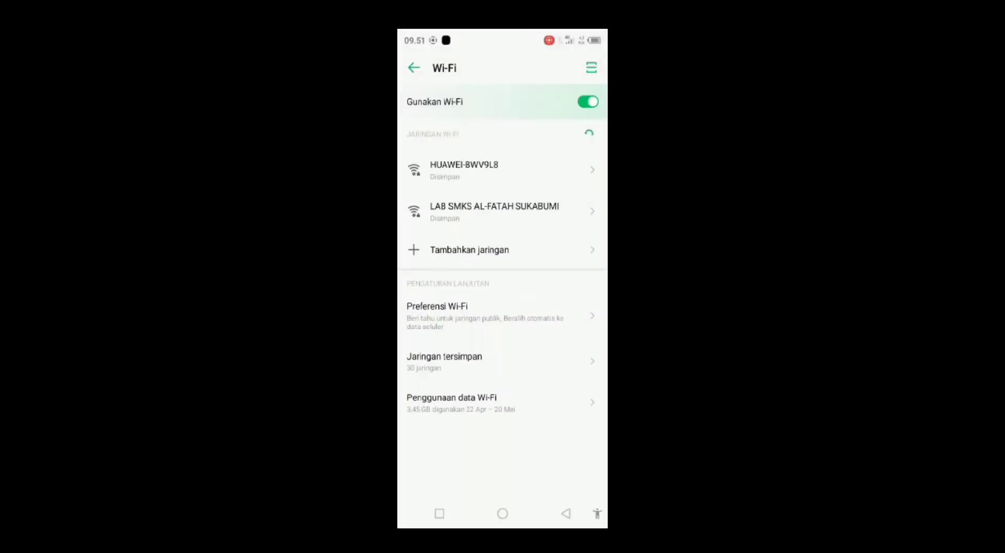
click(464, 170)
click(521, 202)
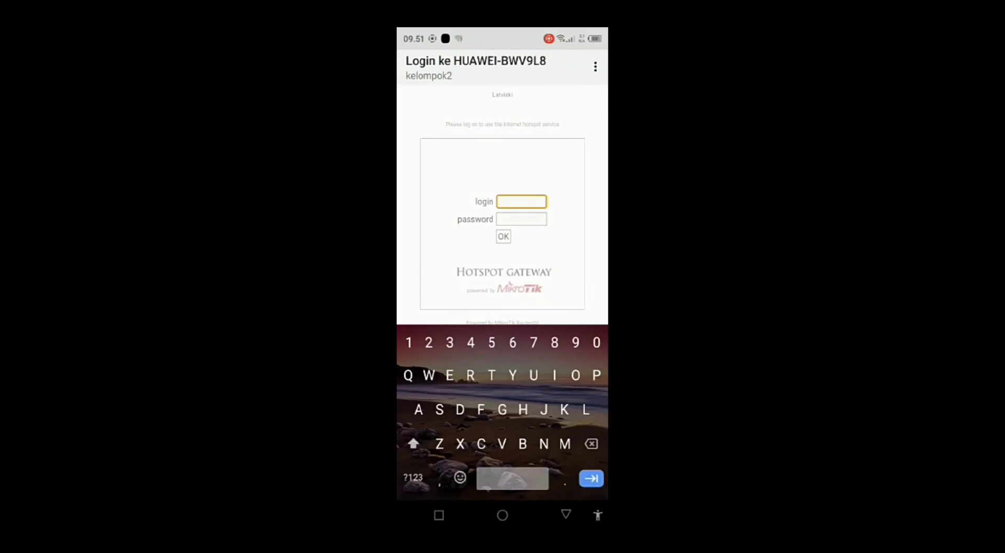